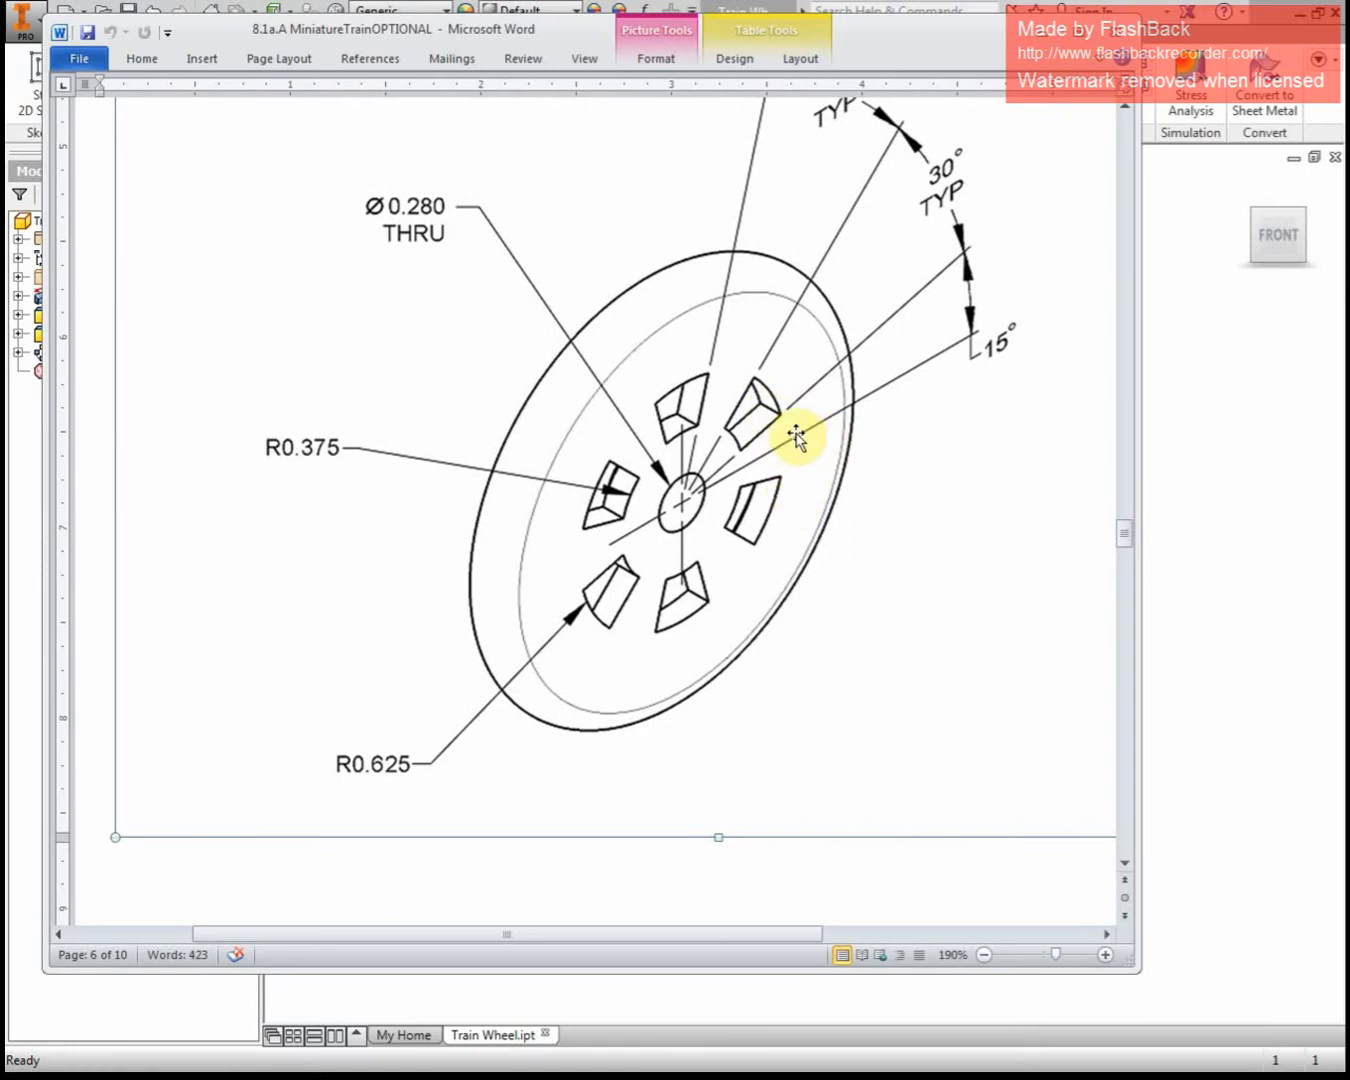
Move the Word reference drawing aside, switch to Inventor, and start a sketch on the wheel's flat spoke face.
{"action": "scroll", "coordinate": [792, 454], "scroll_direction": "up", "scroll_amount": 10}
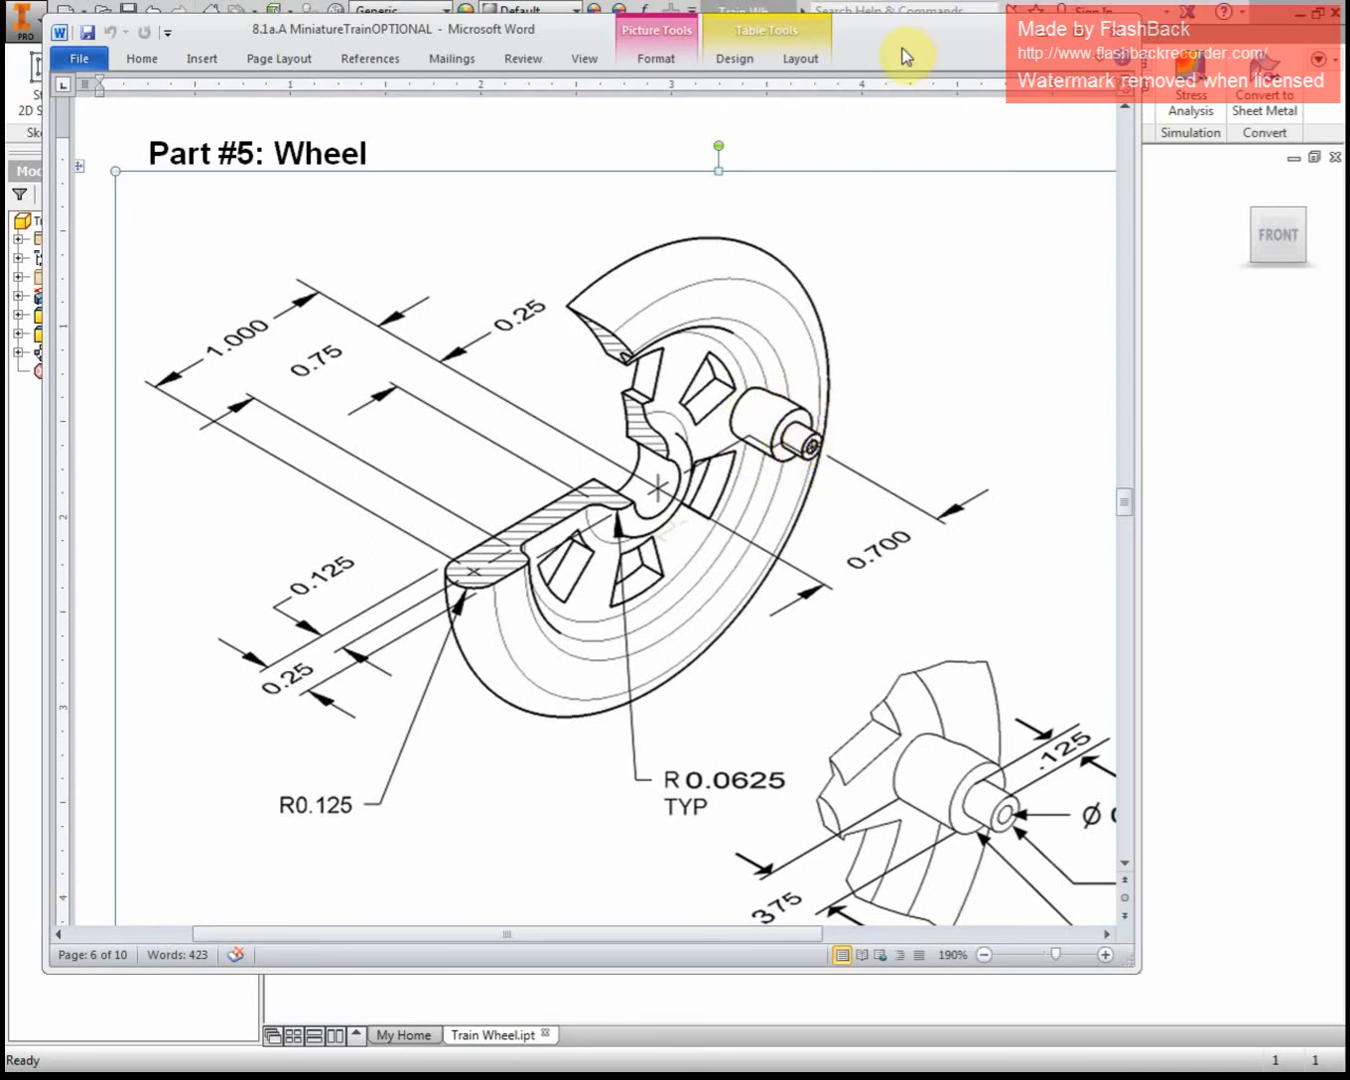
{"action": "mouse_move", "coordinate": [860, 32]}
{"action": "left_mouse_down"}
{"action": "mouse_move", "coordinate": [242, 375]}
{"action": "mouse_move", "coordinate": [6, 400]}
{"action": "left_mouse_up"}
{"action": "left_click", "coordinate": [43, 76]}
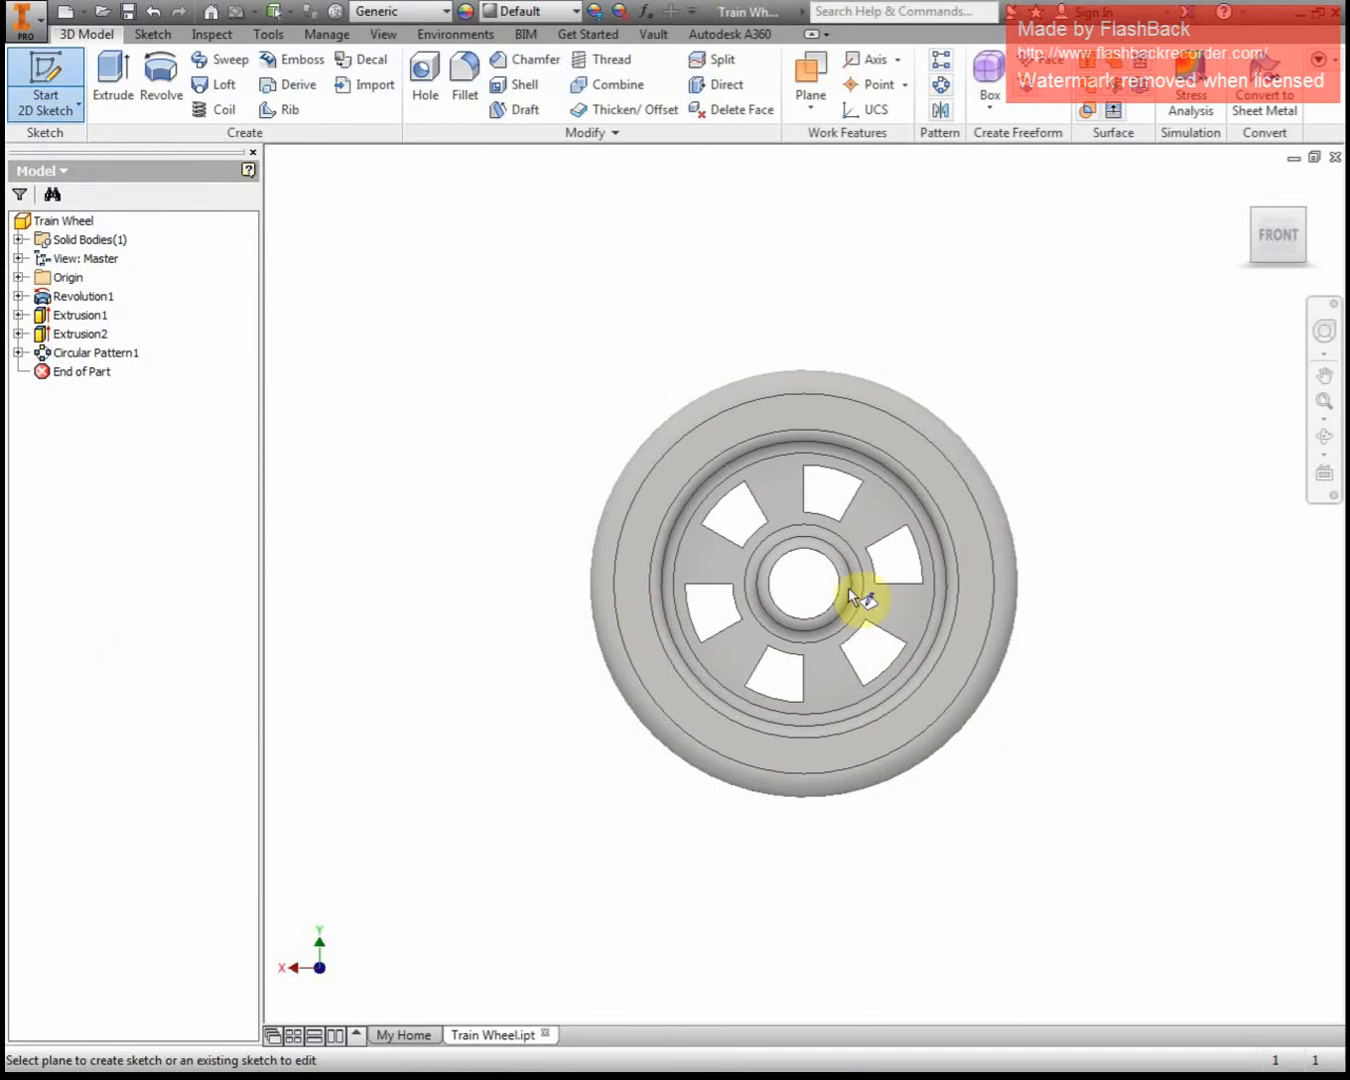
{"action": "left_click", "coordinate": [890, 603]}
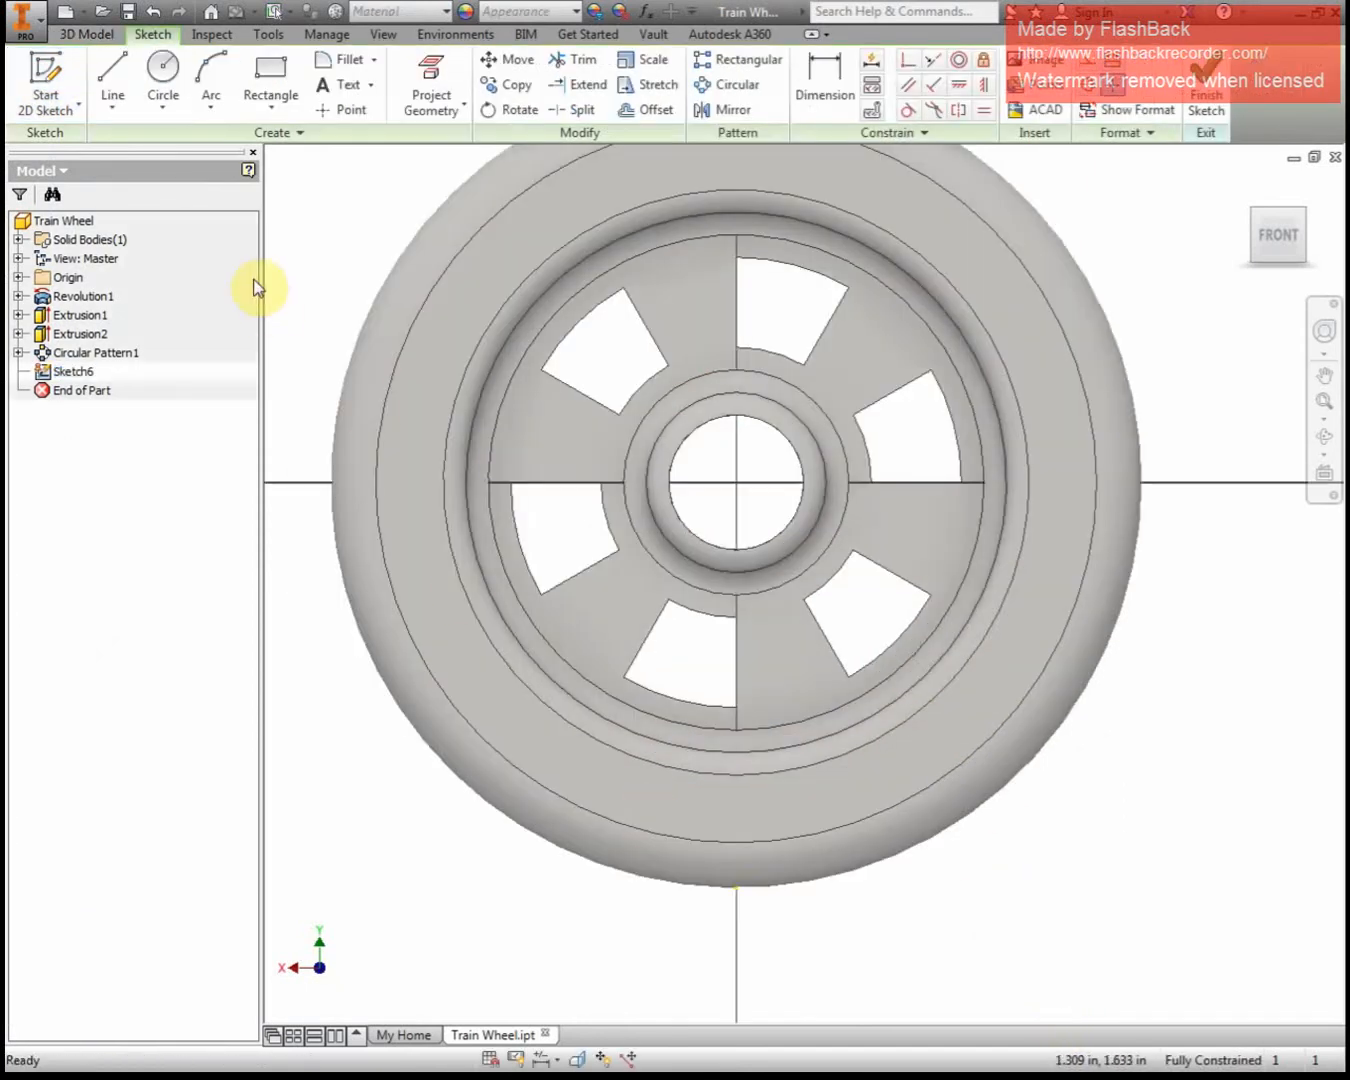
Sketch a 0.7 in line from the wheel's center, angled 15 degrees below the horizontal between two cutouts.
{"action": "left_click", "coordinate": [112, 74]}
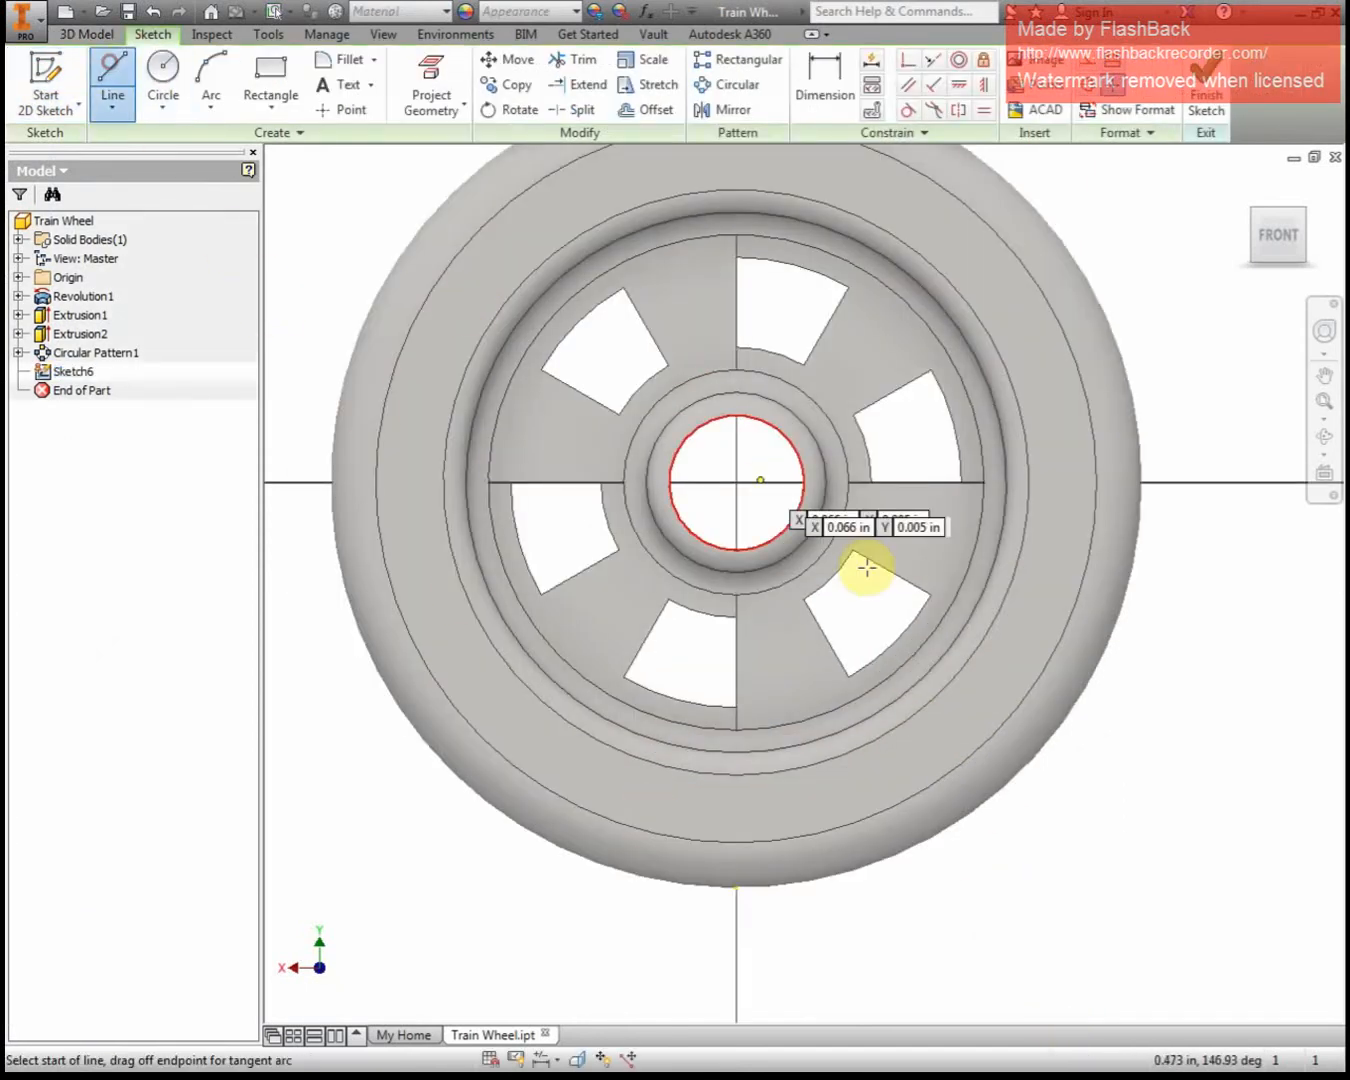
{"action": "left_click", "coordinate": [737, 485]}
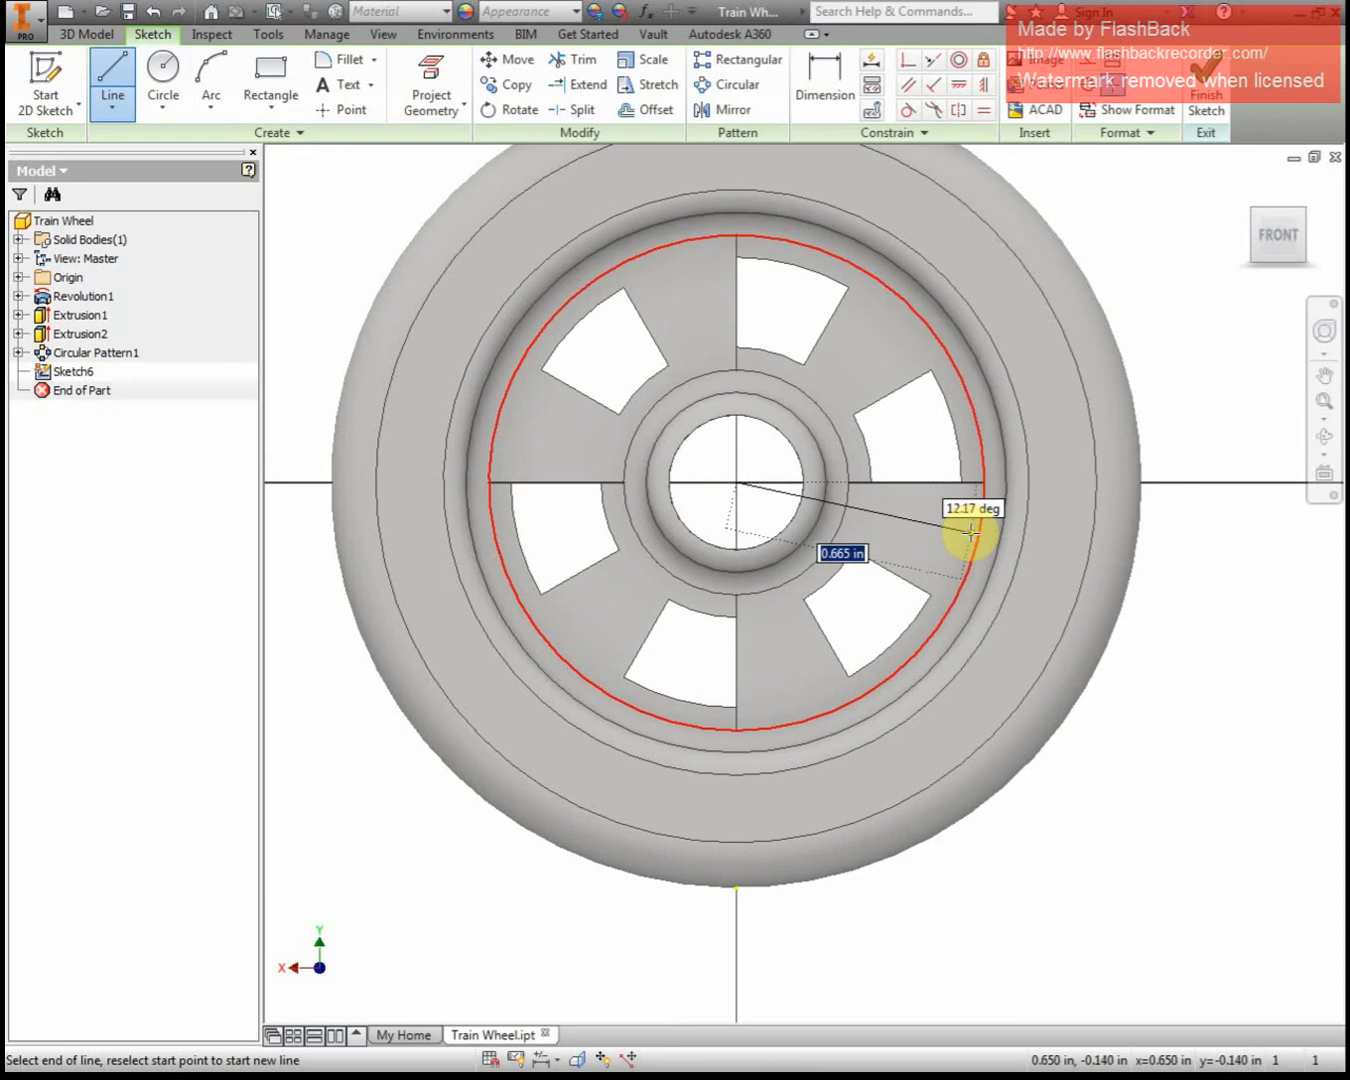
{"action": "key", "text": "Tab"}
{"action": "type", "text": "15"}
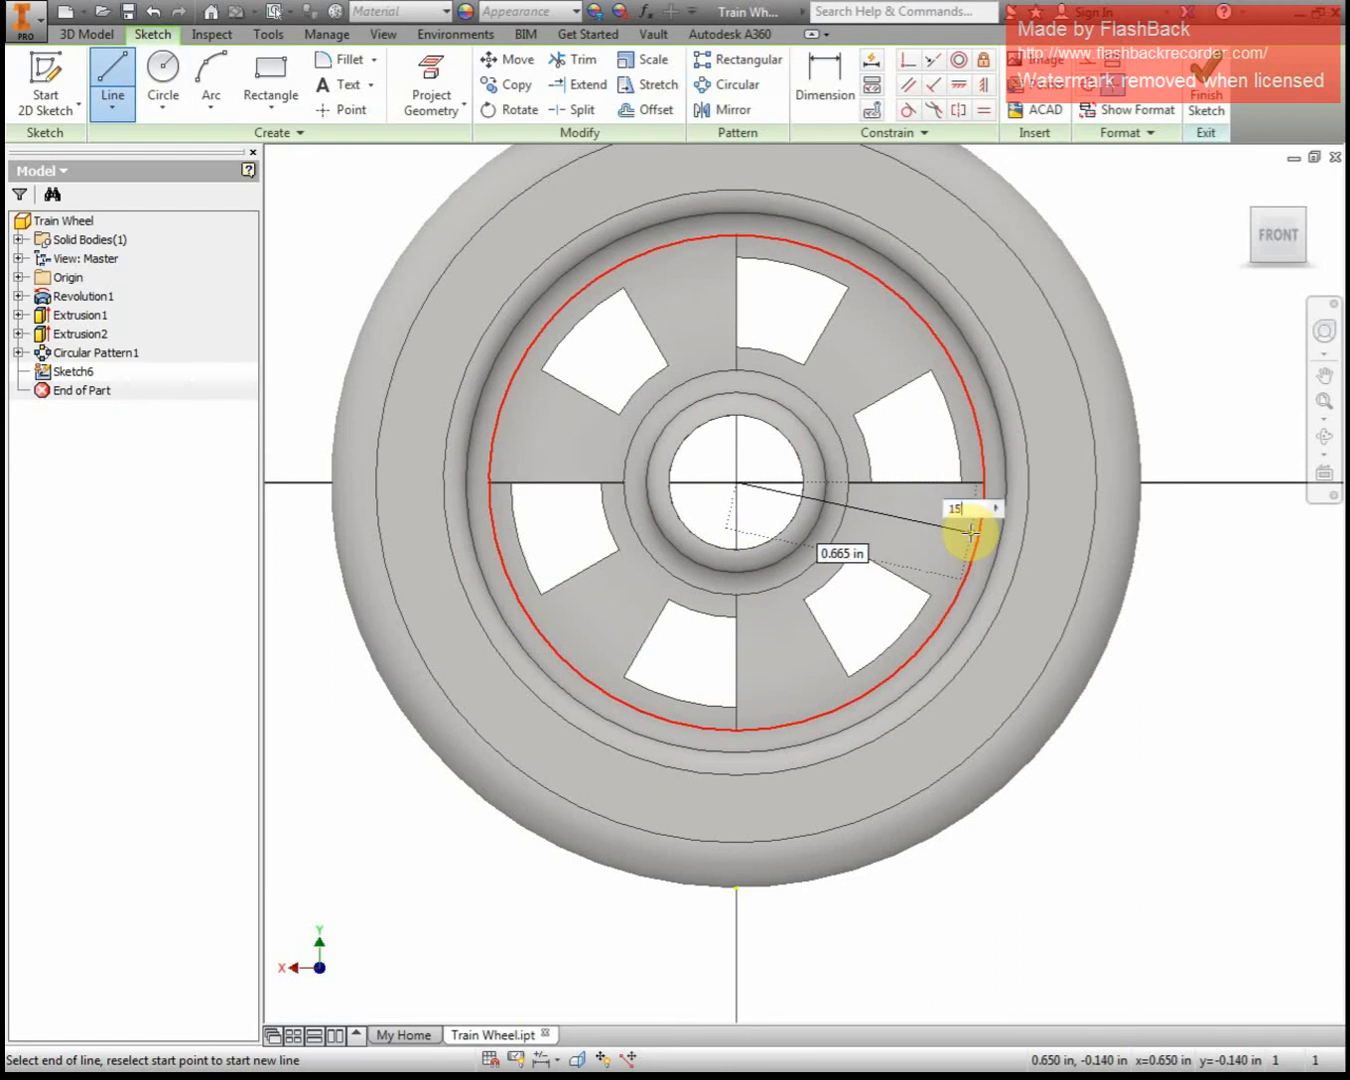
{"action": "key", "text": "Tab"}
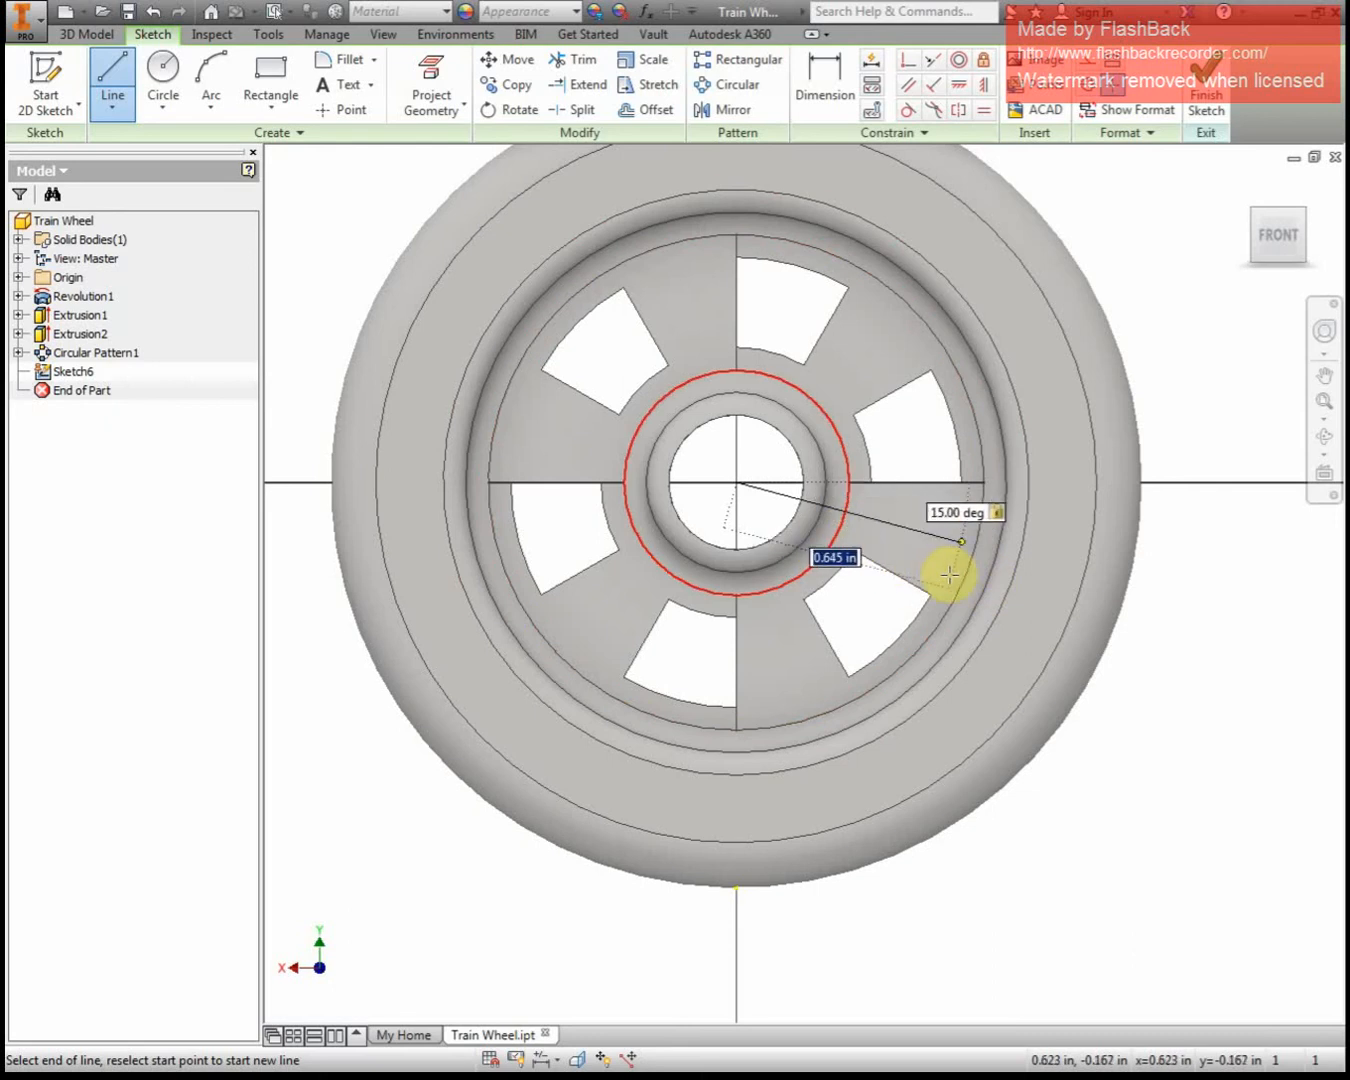
{"action": "type", "text": ".7"}
{"action": "key", "text": "Return"}
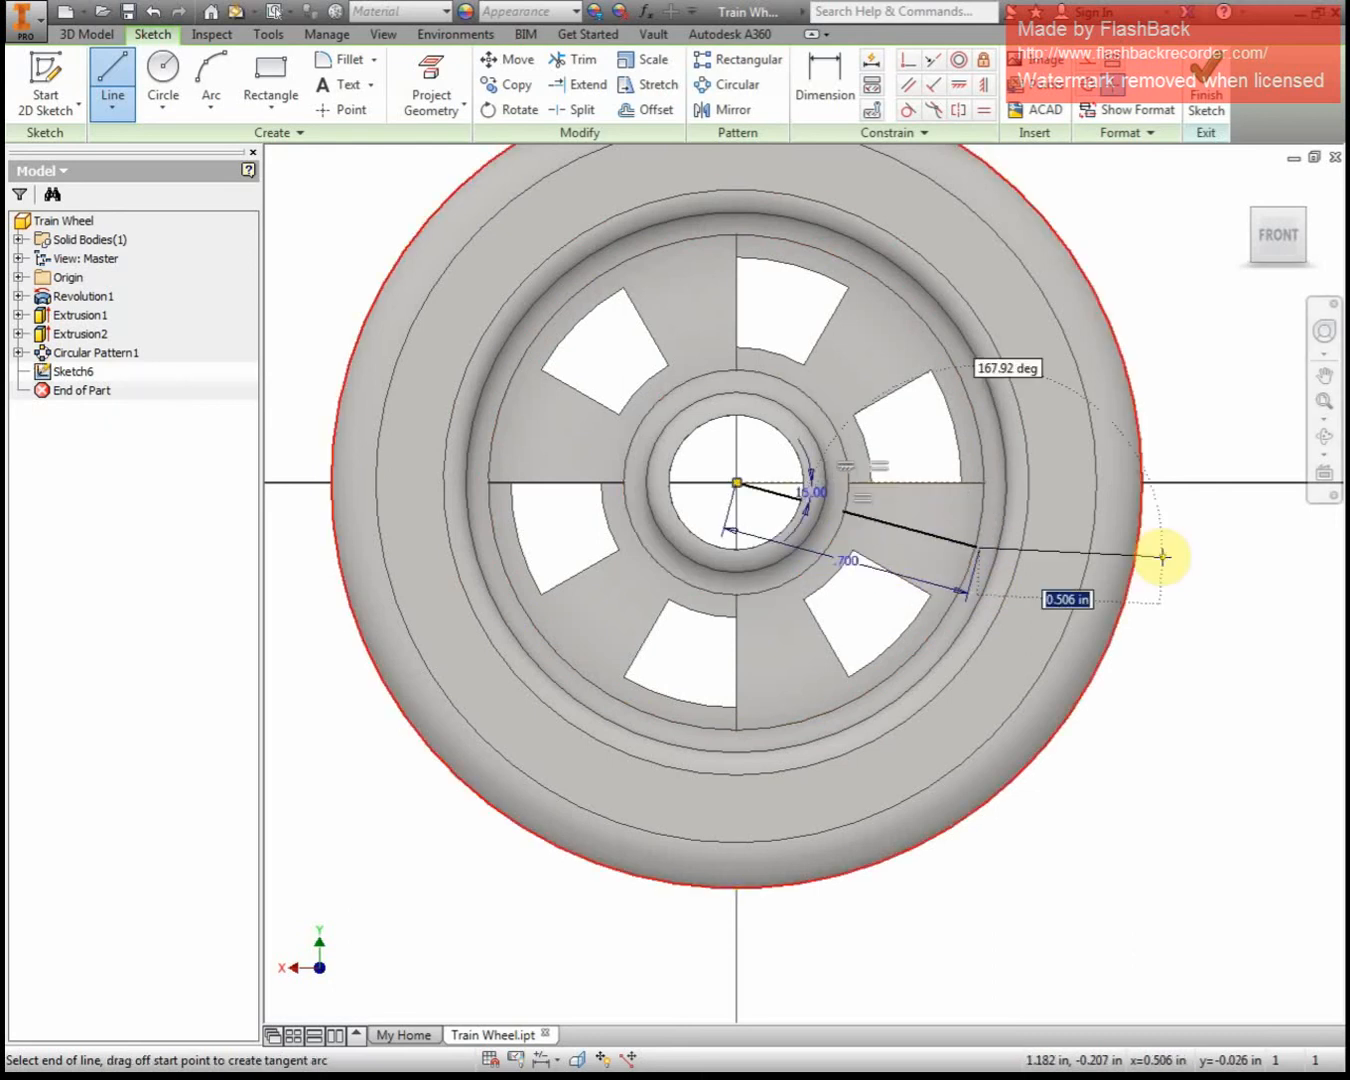
{"action": "key", "text": "Escape"}
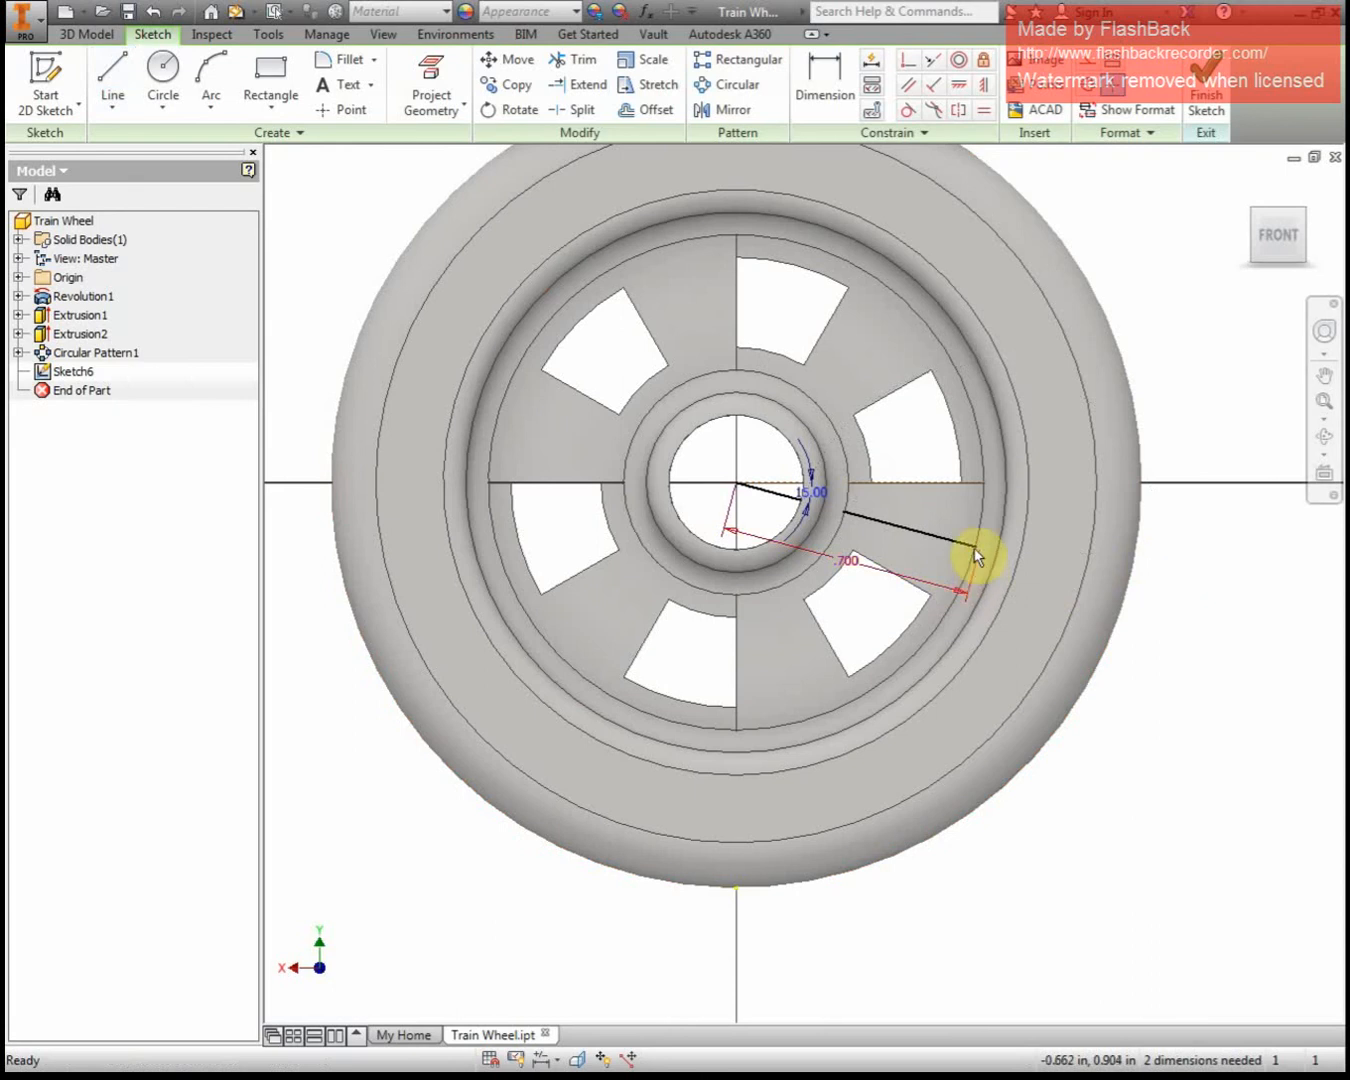
Draw a 0.25 in diameter circle centered on the outer end of the angled line.
{"action": "left_click", "coordinate": [164, 67]}
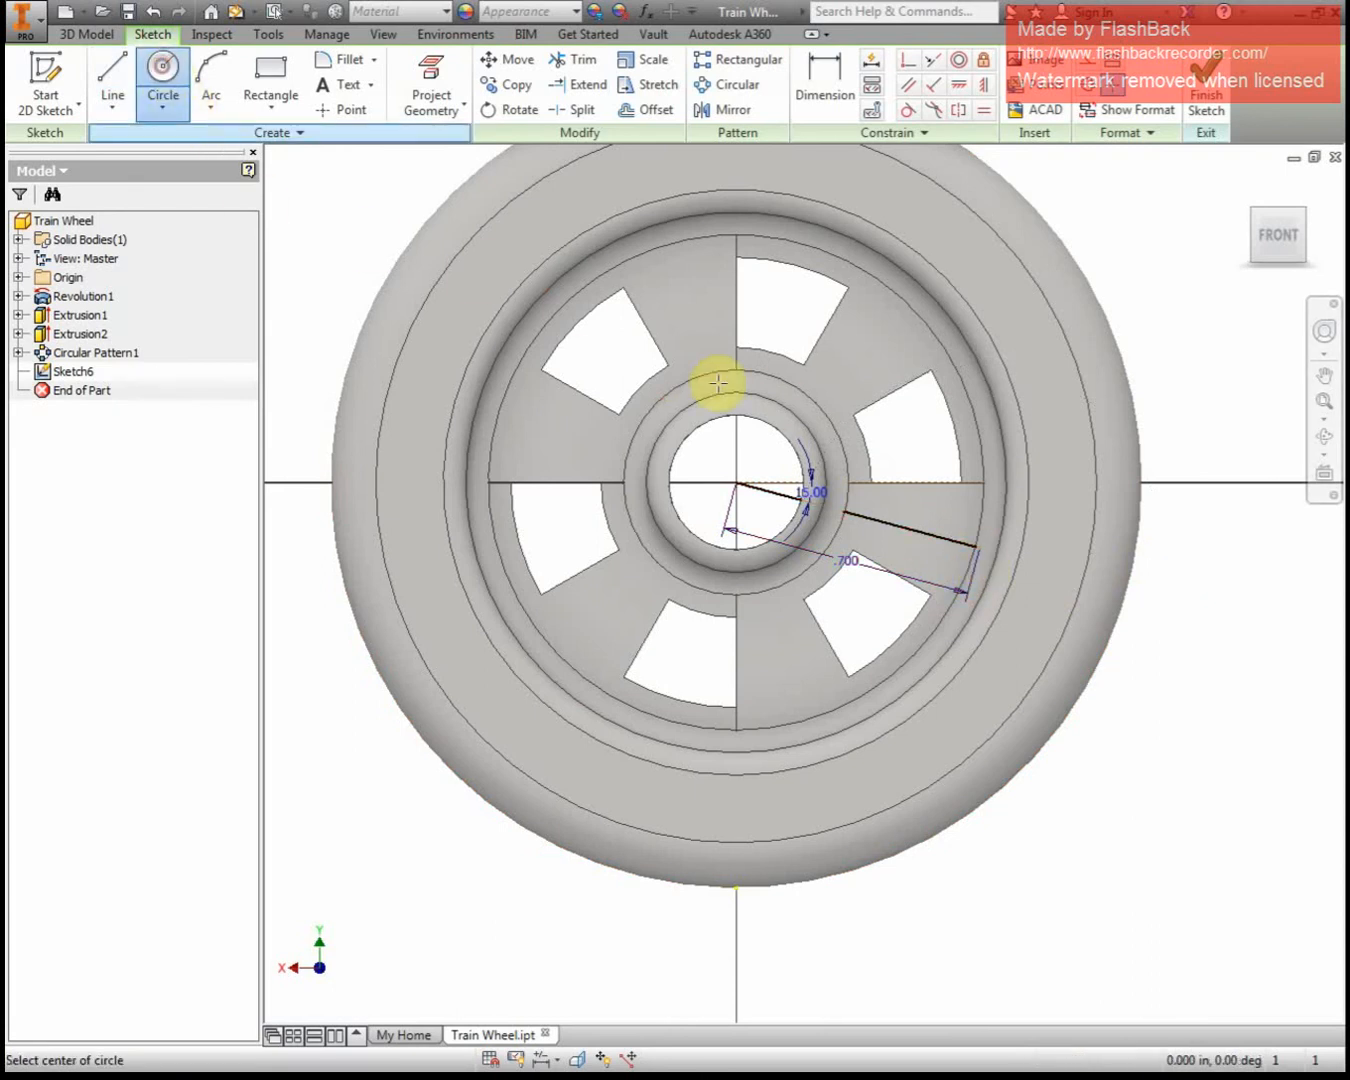
{"action": "left_click", "coordinate": [736, 483]}
{"action": "left_click", "coordinate": [979, 548]}
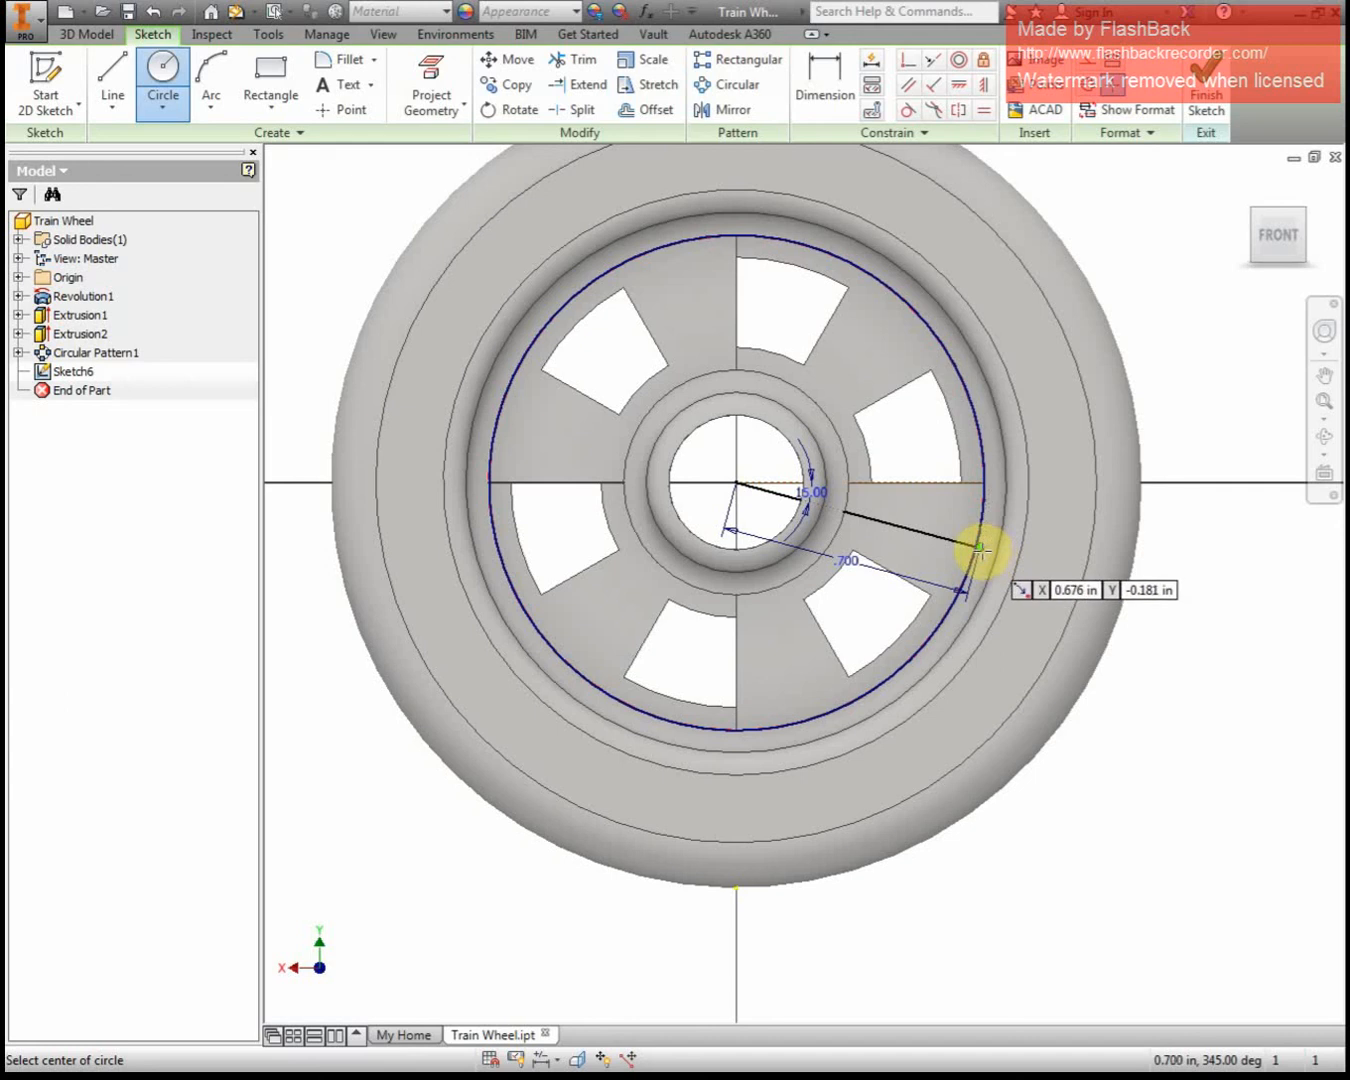
{"action": "left_click", "coordinate": [980, 548]}
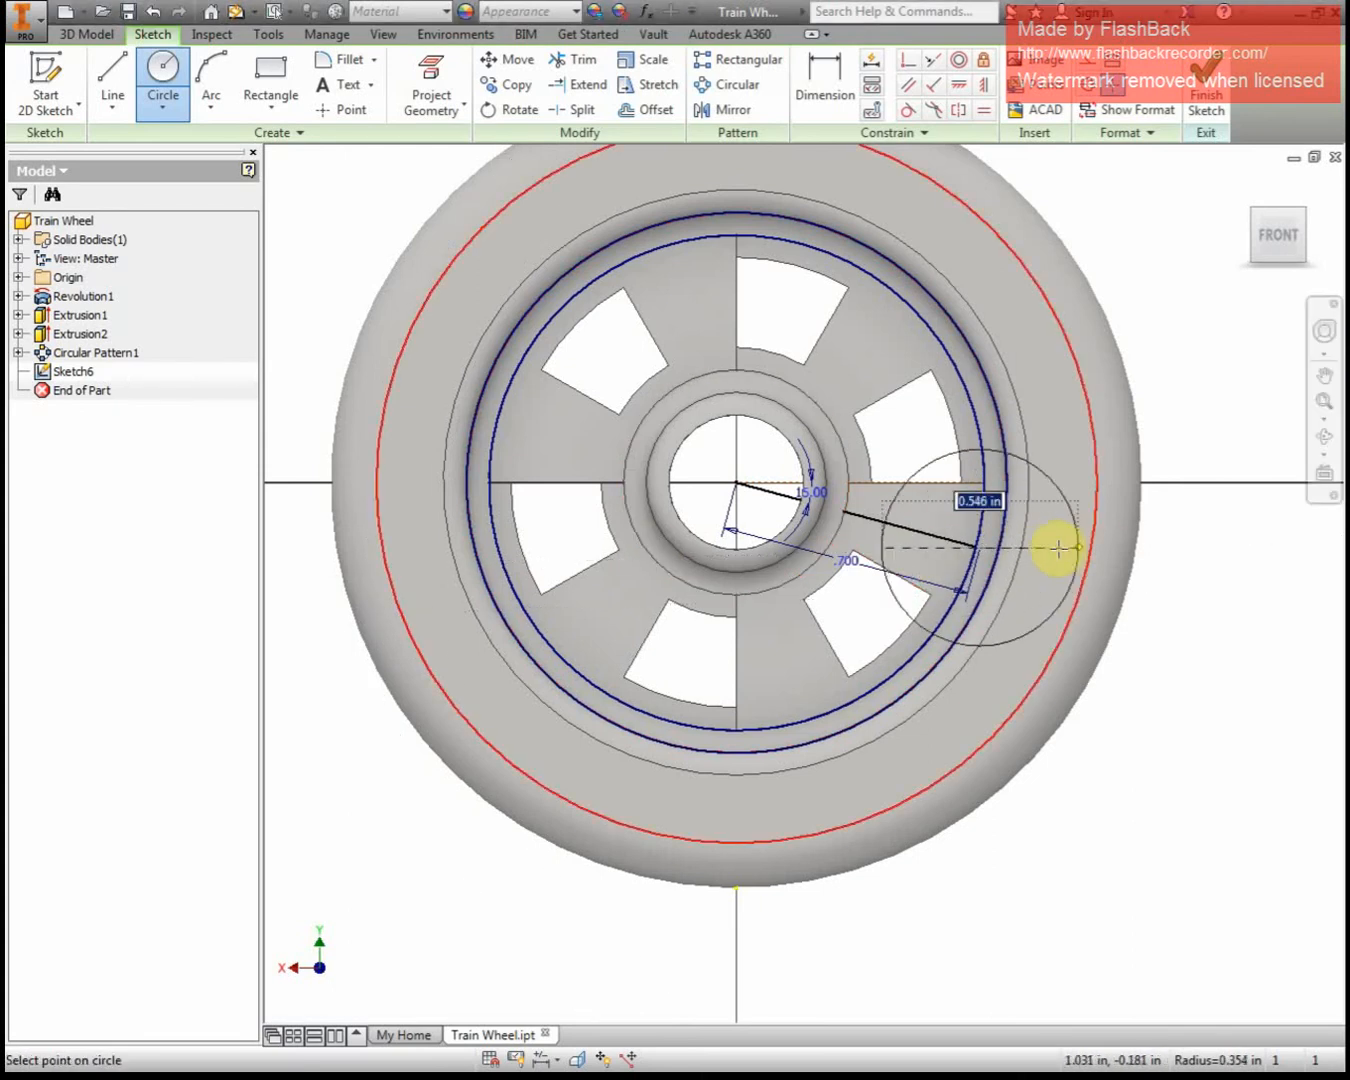
{"action": "type", "text": ".25"}
{"action": "key", "text": "Return"}
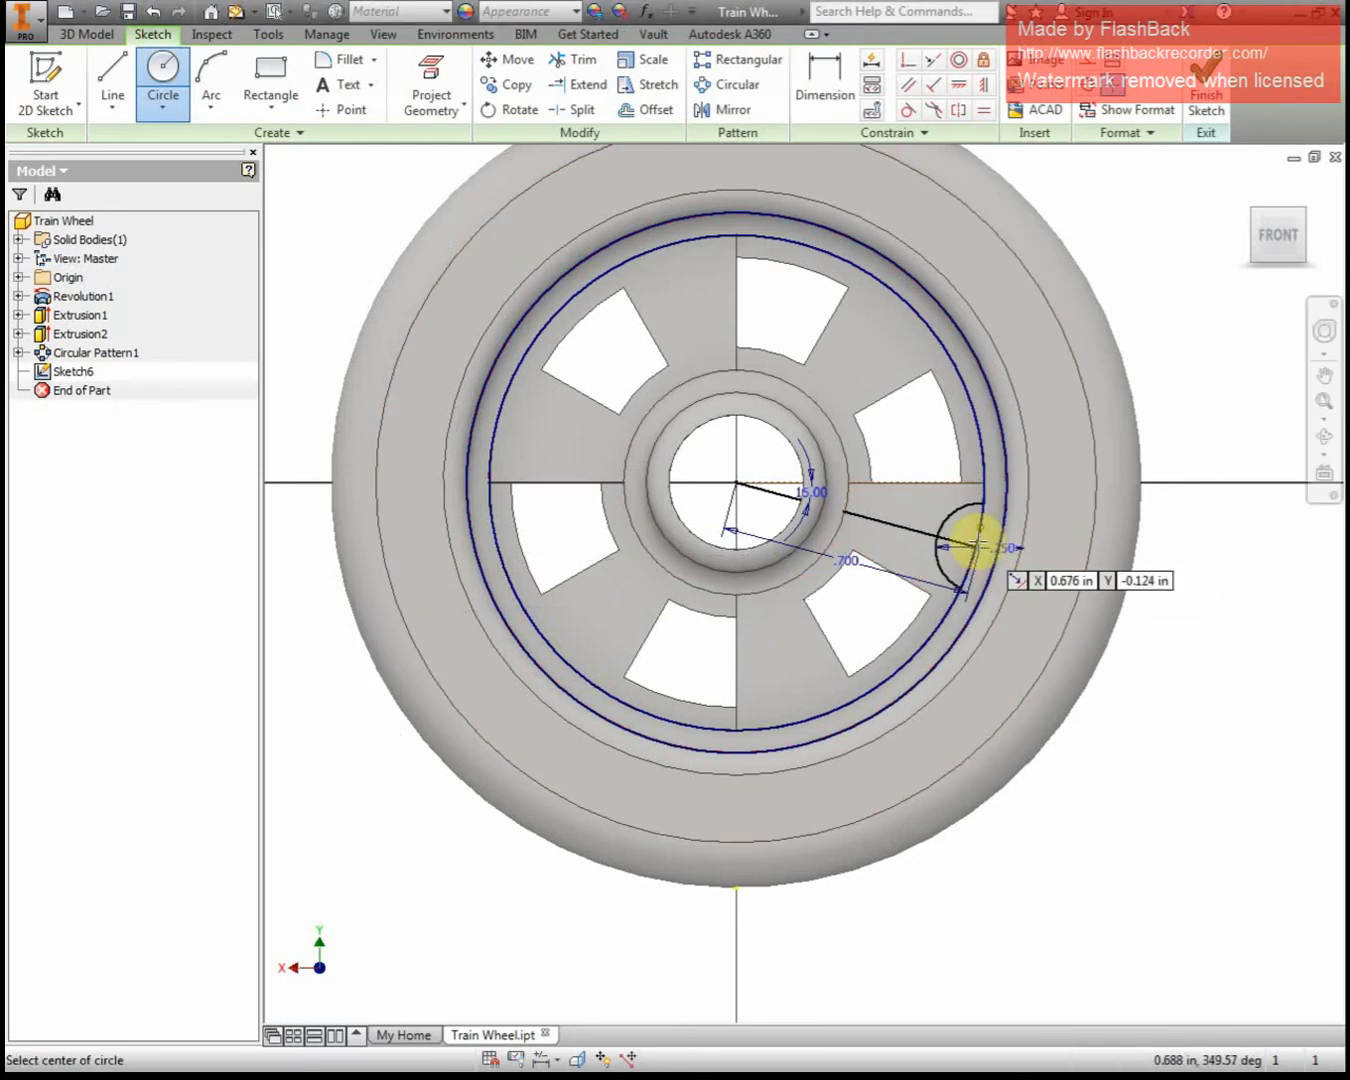
Extrude the 0.25 in circle outward from the wheel face by 0.375 in as a joined pin.
{"action": "scroll", "coordinate": [974, 549], "scroll_direction": "up", "scroll_amount": 3}
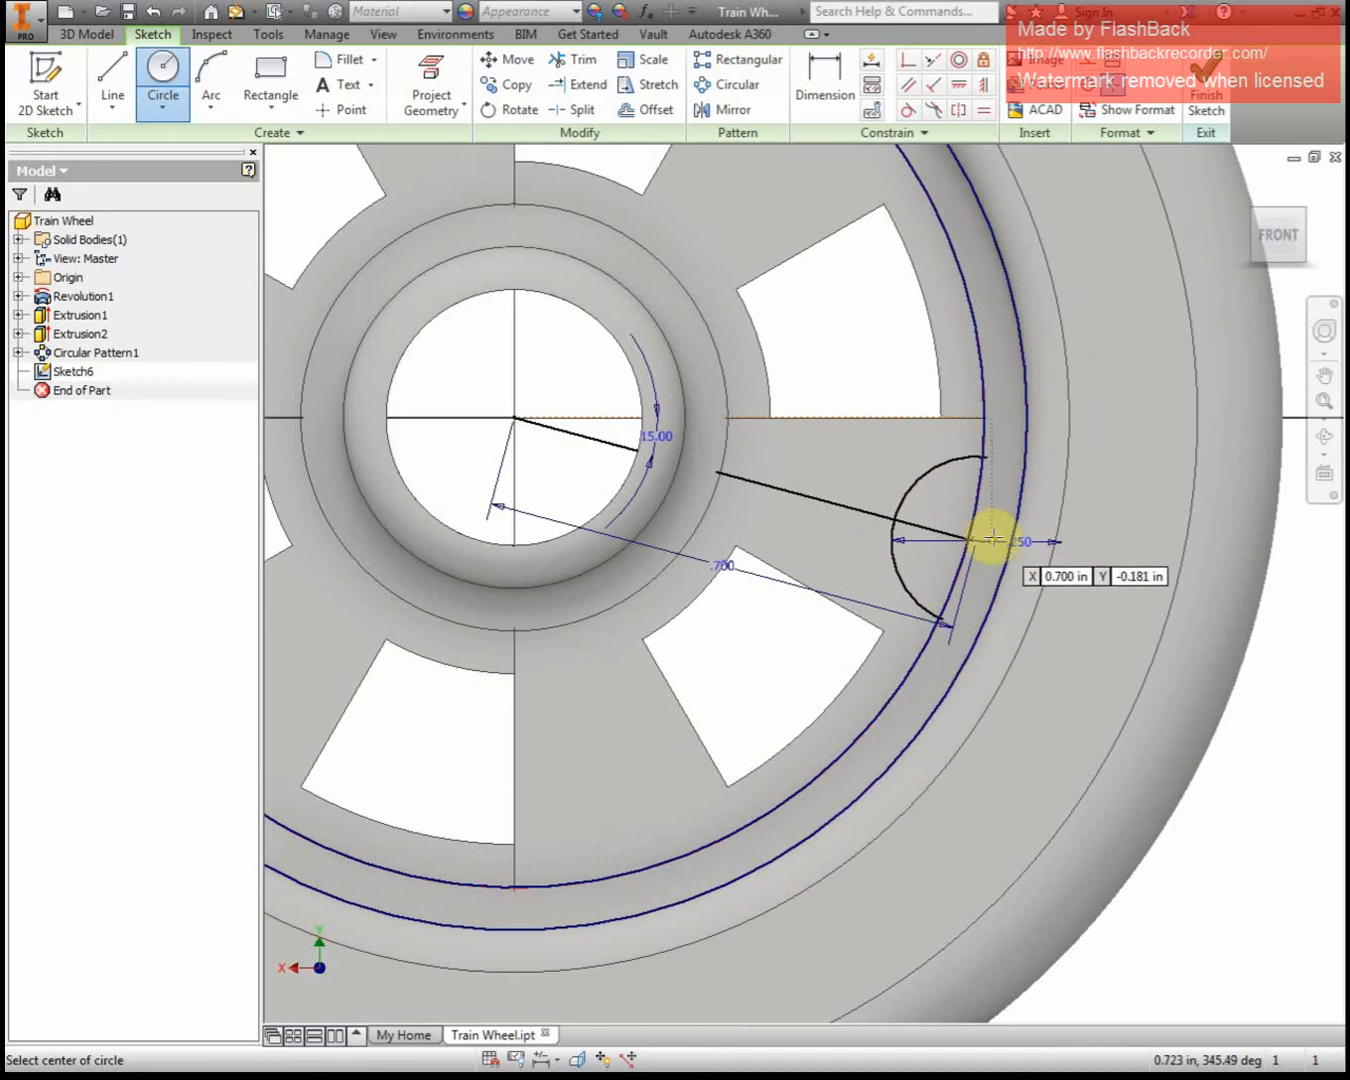
{"action": "key", "text": "e"}
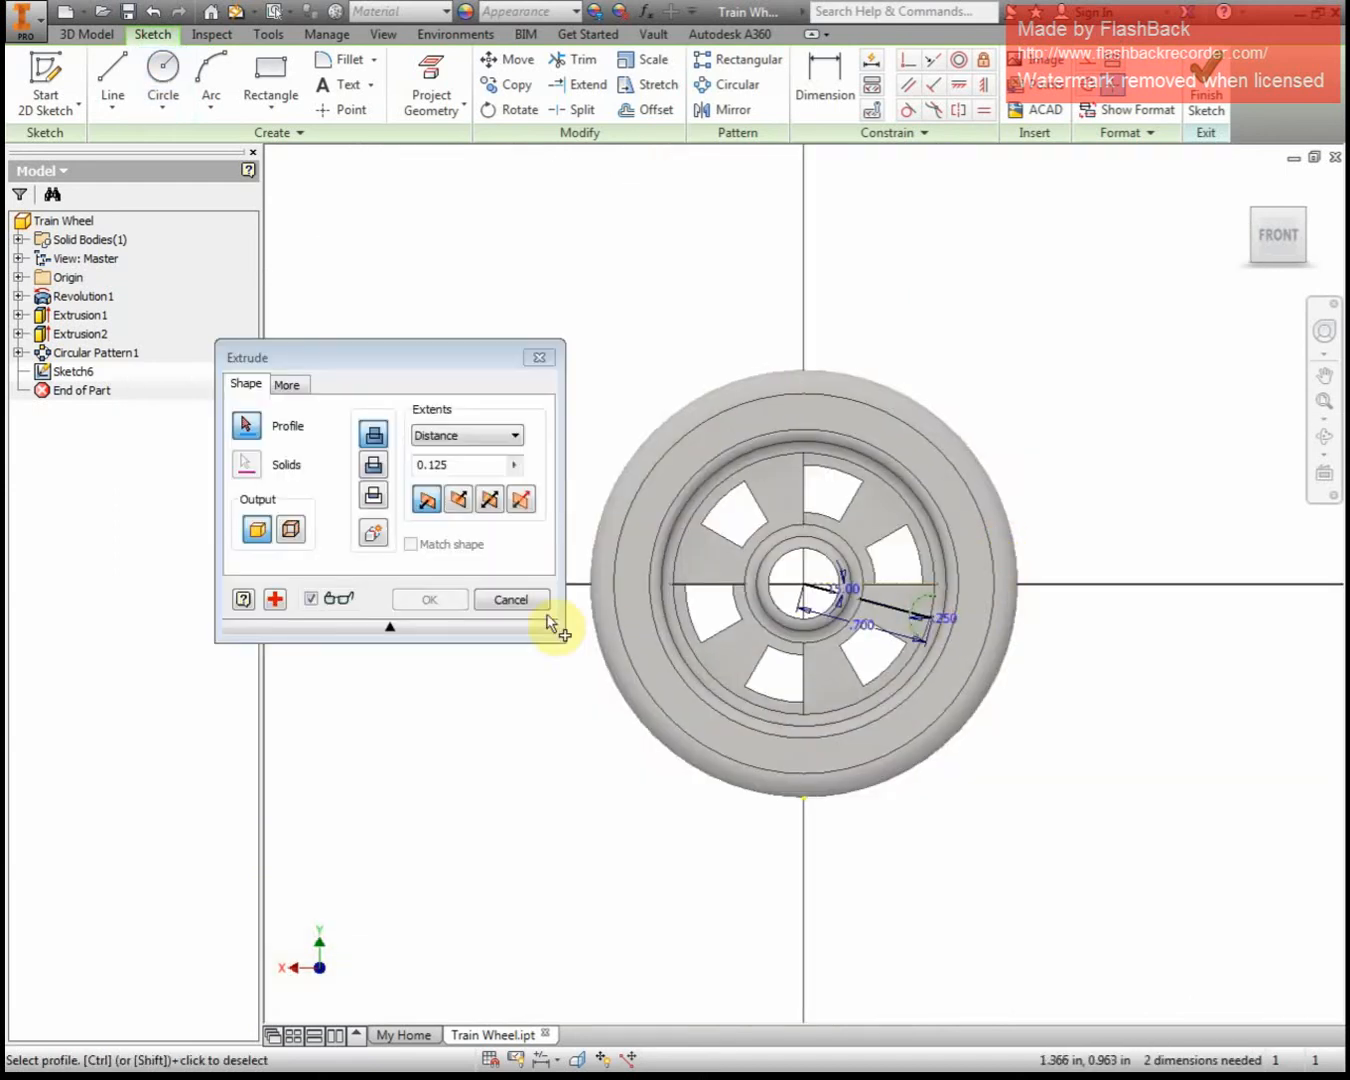
{"action": "left_click", "coordinate": [930, 621]}
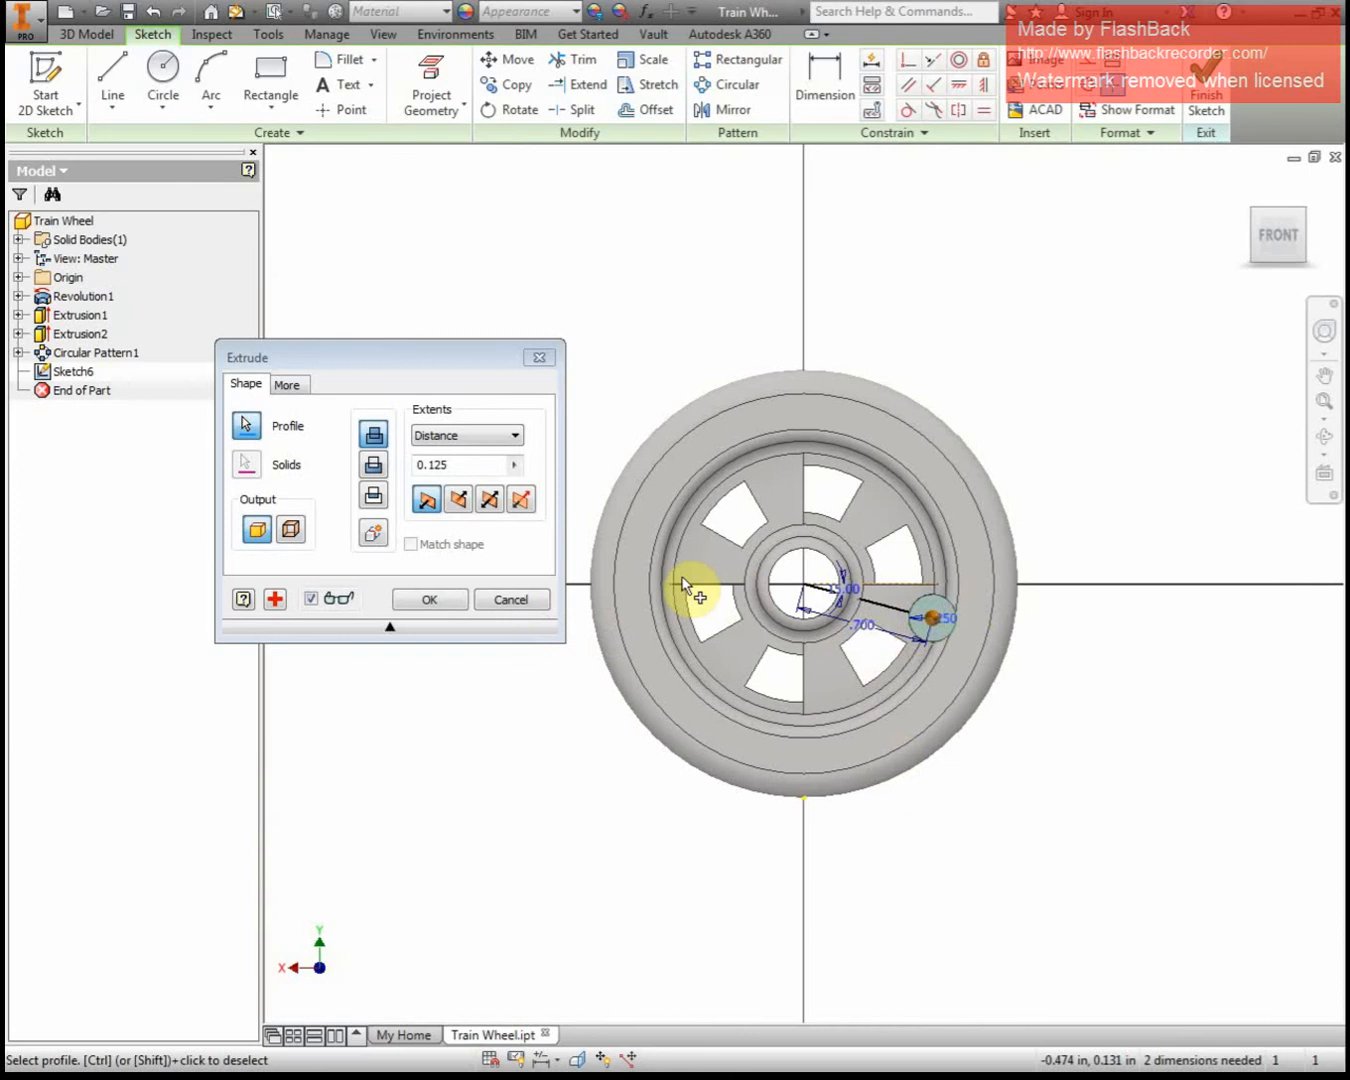
{"action": "middle_click_drag", "start_coordinate": [717, 626], "coordinate": [780, 617], "text": "shift"}
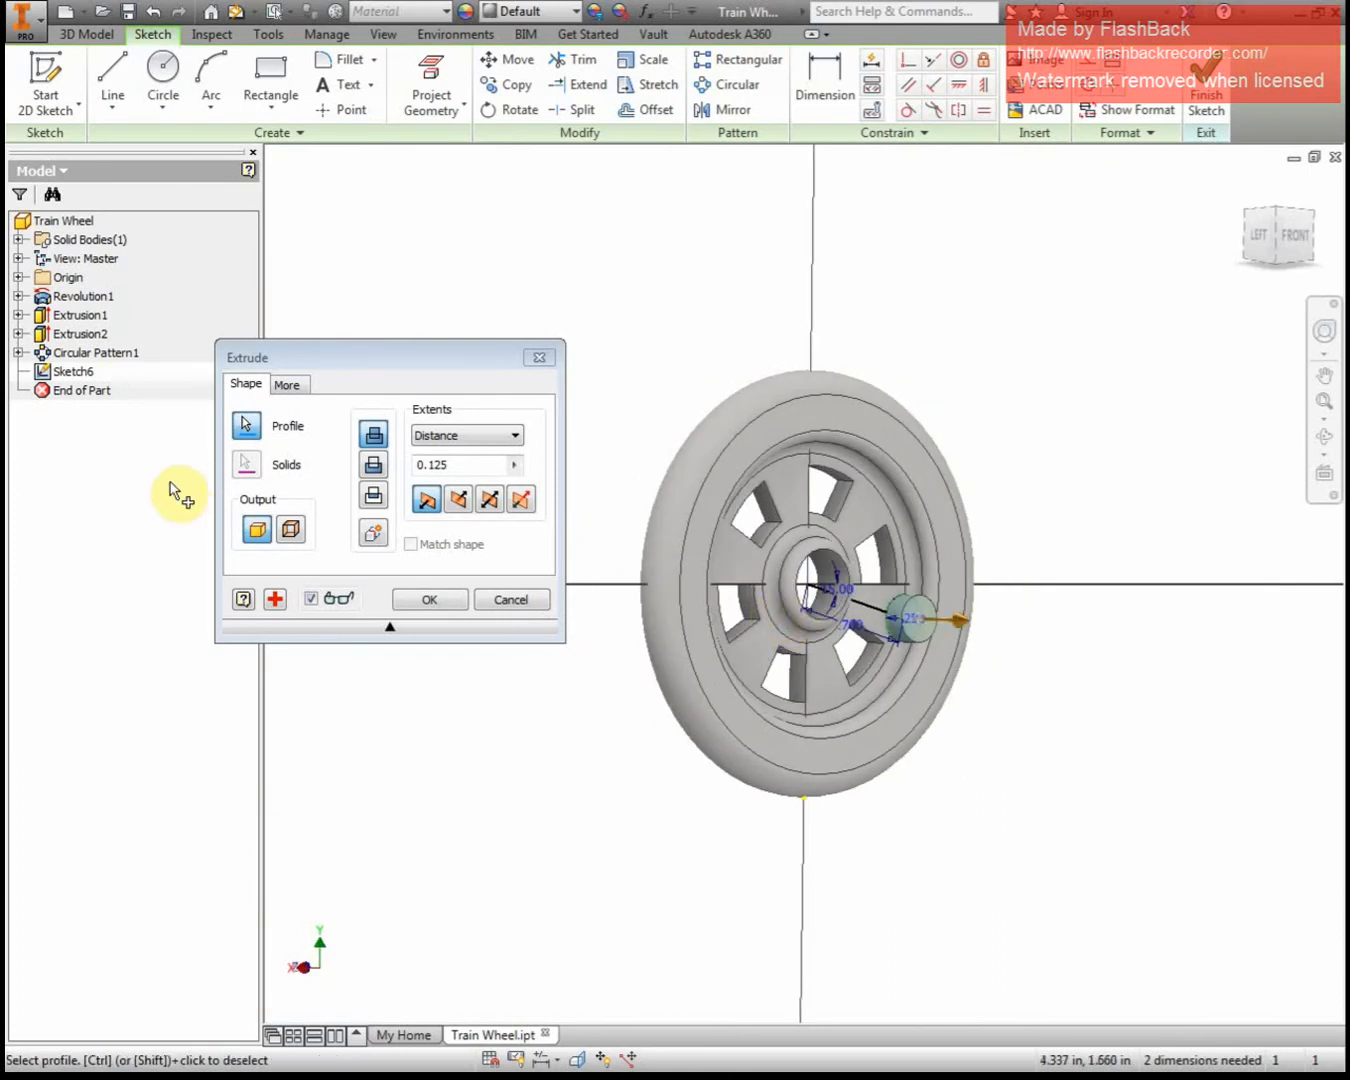
{"action": "left_click", "coordinate": [440, 464]}
{"action": "type", "text": "0.375"}
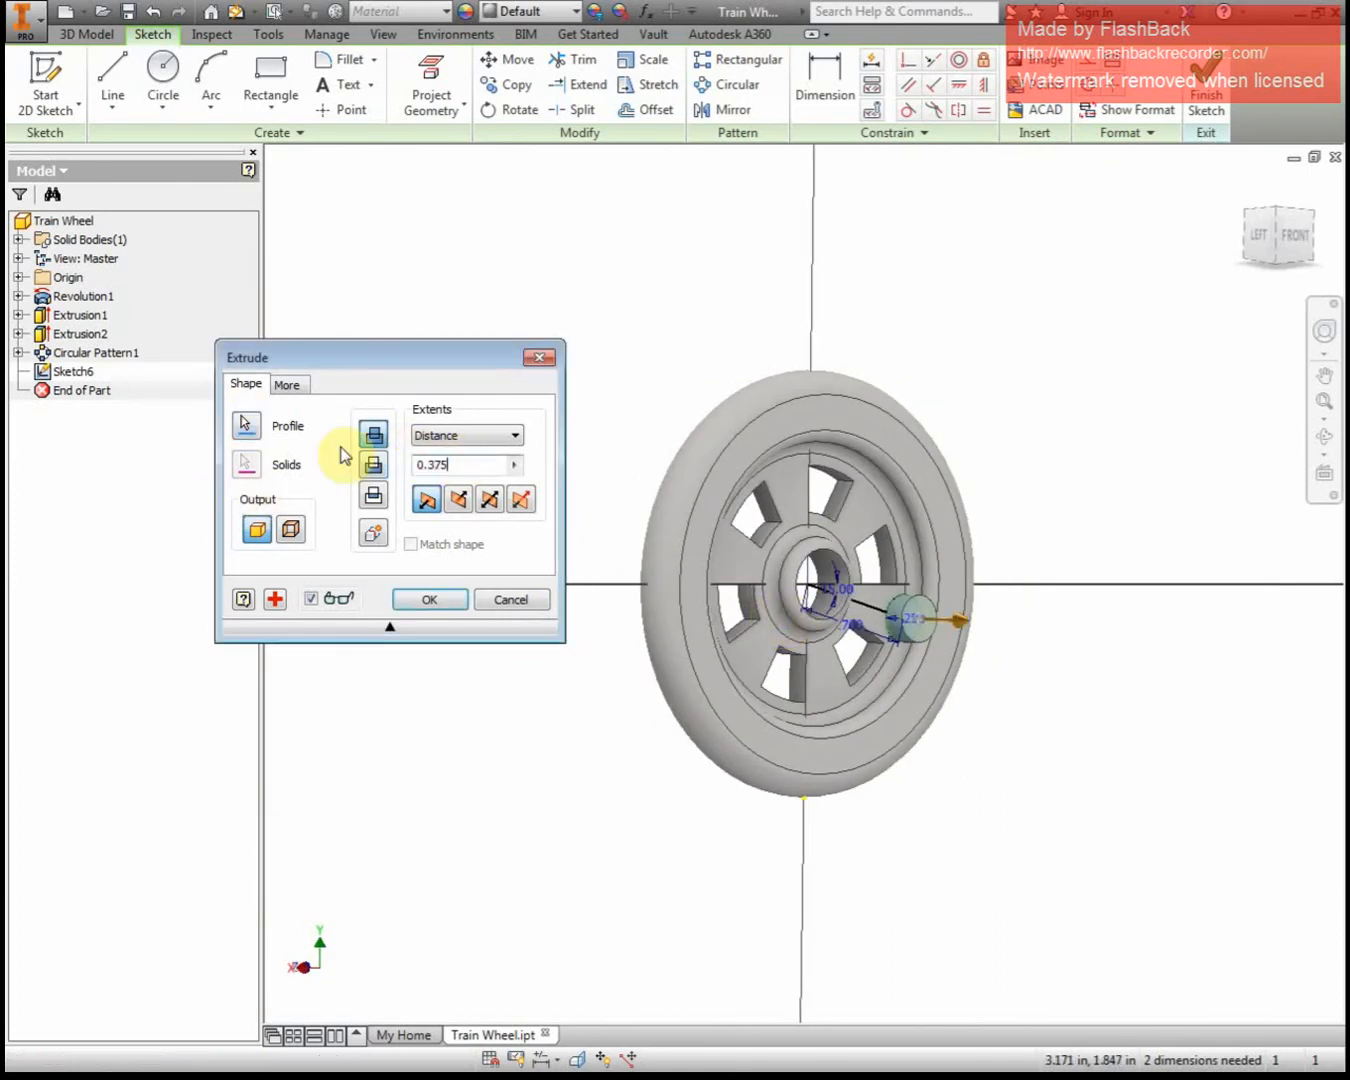
{"action": "key", "text": "Return"}
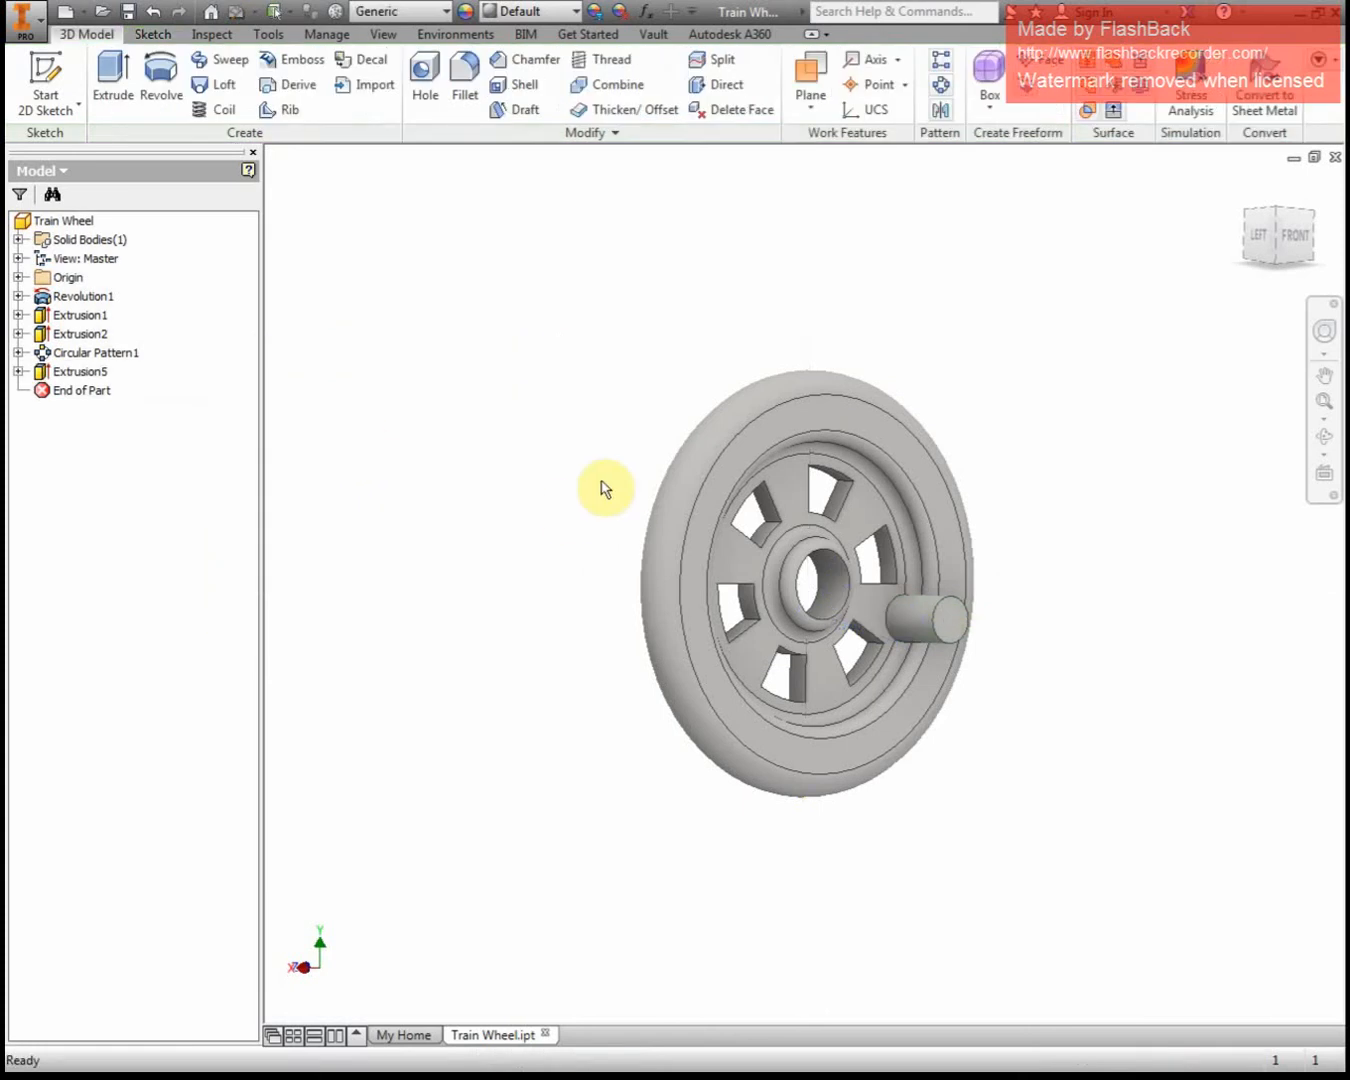
On the pin's end face, sketch a concentric circle with a diameter of 0.125 in.
{"action": "left_click", "coordinate": [46, 80]}
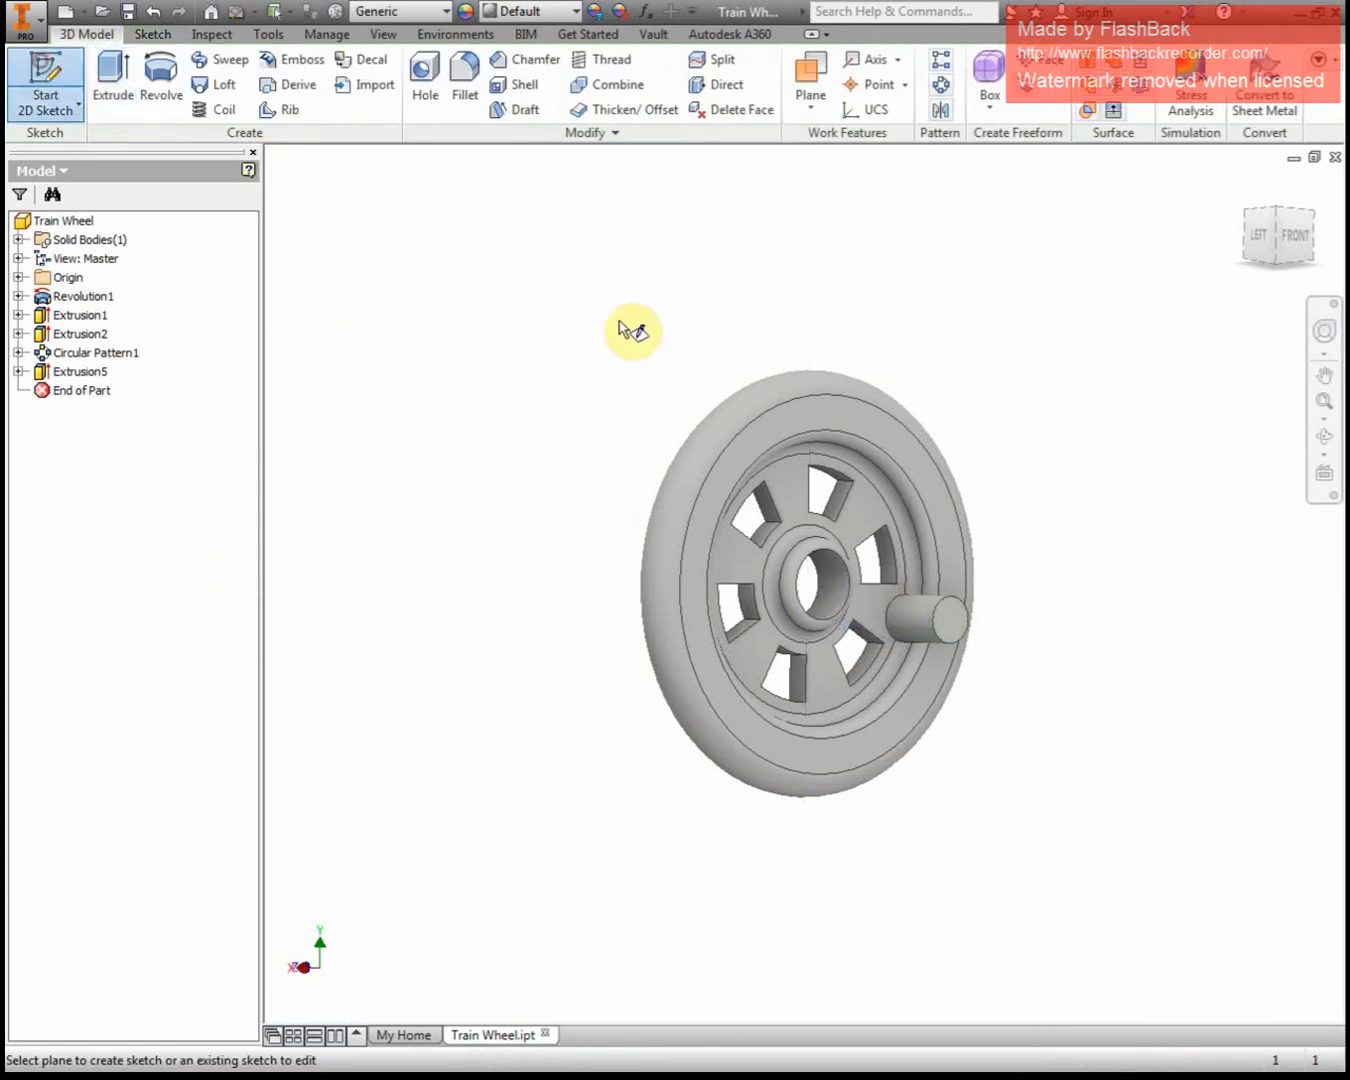
{"action": "left_click", "coordinate": [965, 623]}
{"action": "scroll", "coordinate": [731, 455], "scroll_direction": "down", "scroll_amount": 5}
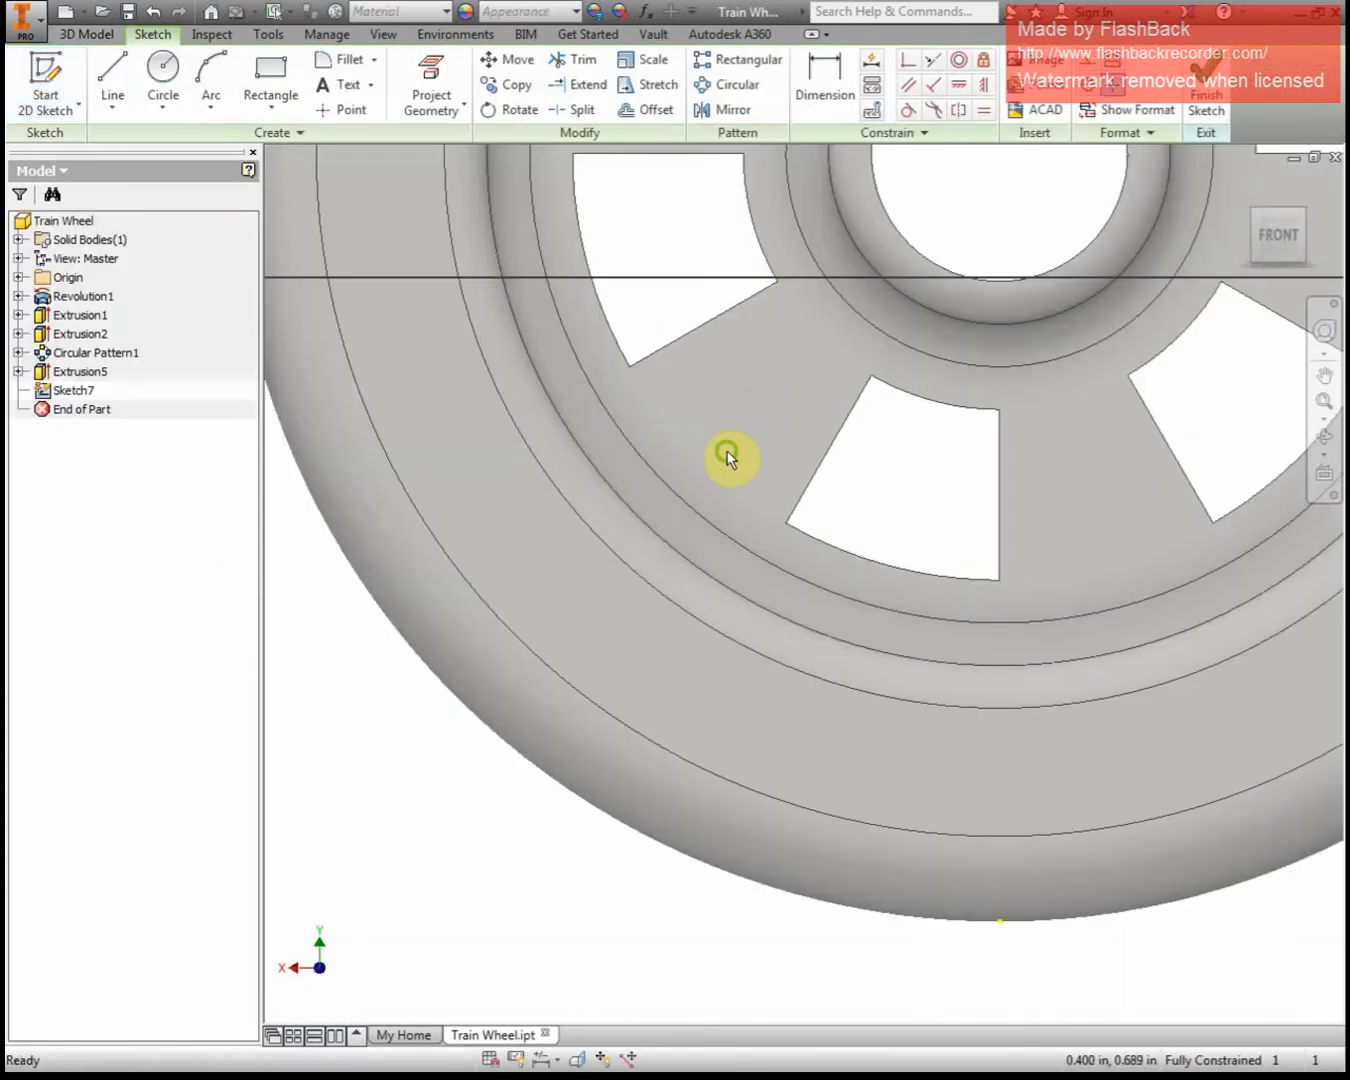
{"action": "mouse_move", "coordinate": [731, 454]}
{"action": "middle_mouse_down"}
{"action": "mouse_move", "coordinate": [203, 685]}
{"action": "mouse_move", "coordinate": [143, 691]}
{"action": "middle_mouse_up"}
{"action": "left_click", "coordinate": [164, 75]}
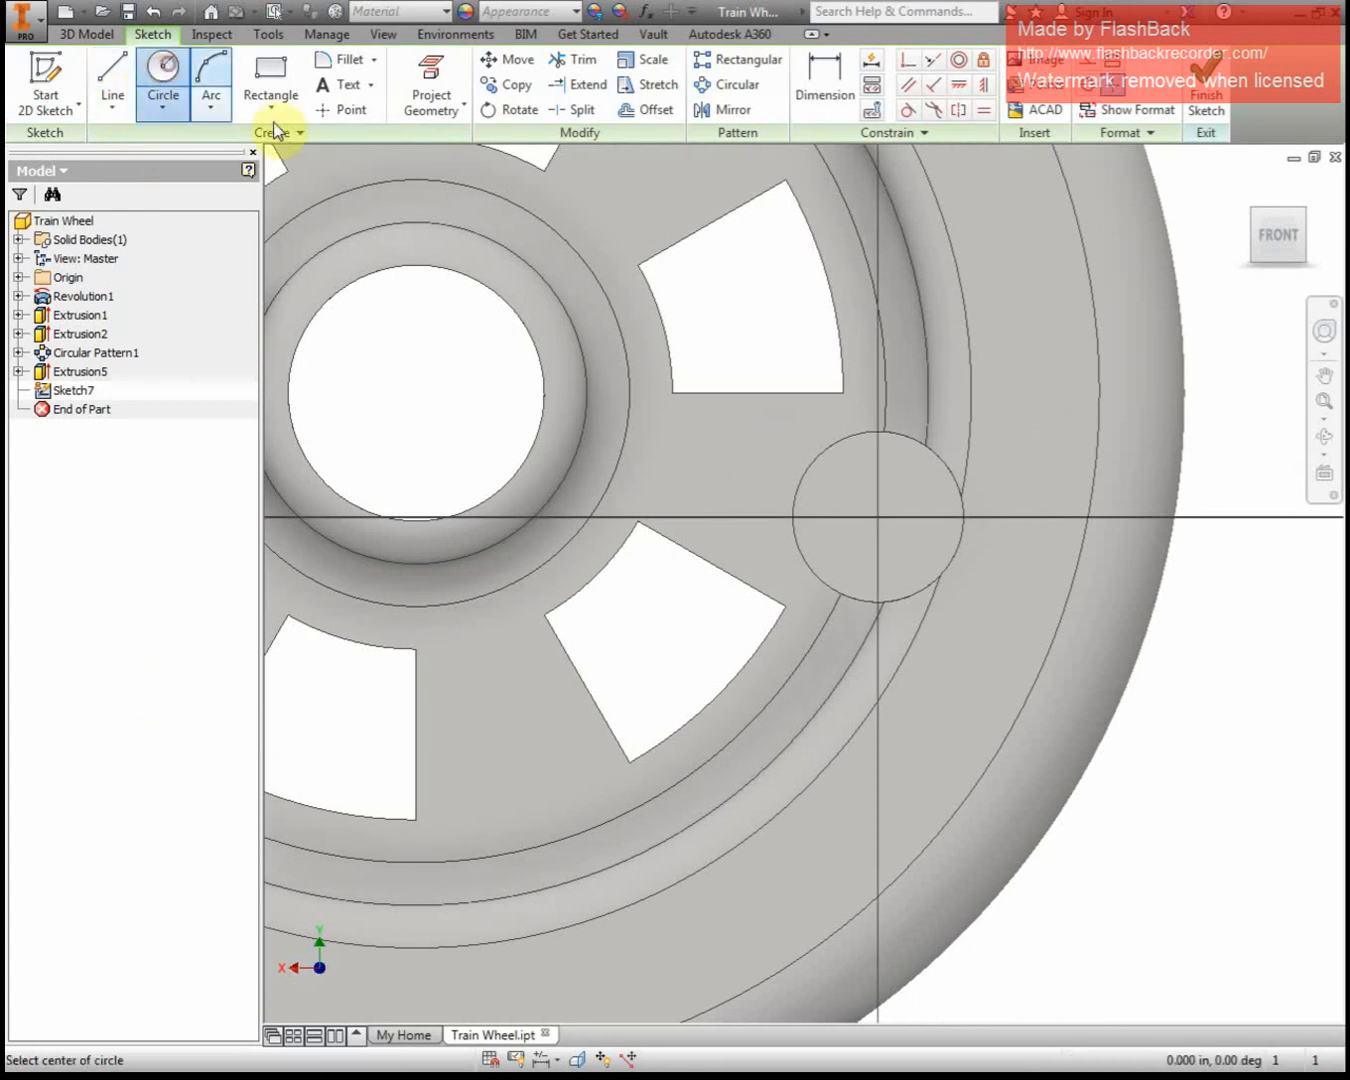
{"action": "left_click", "coordinate": [876, 517]}
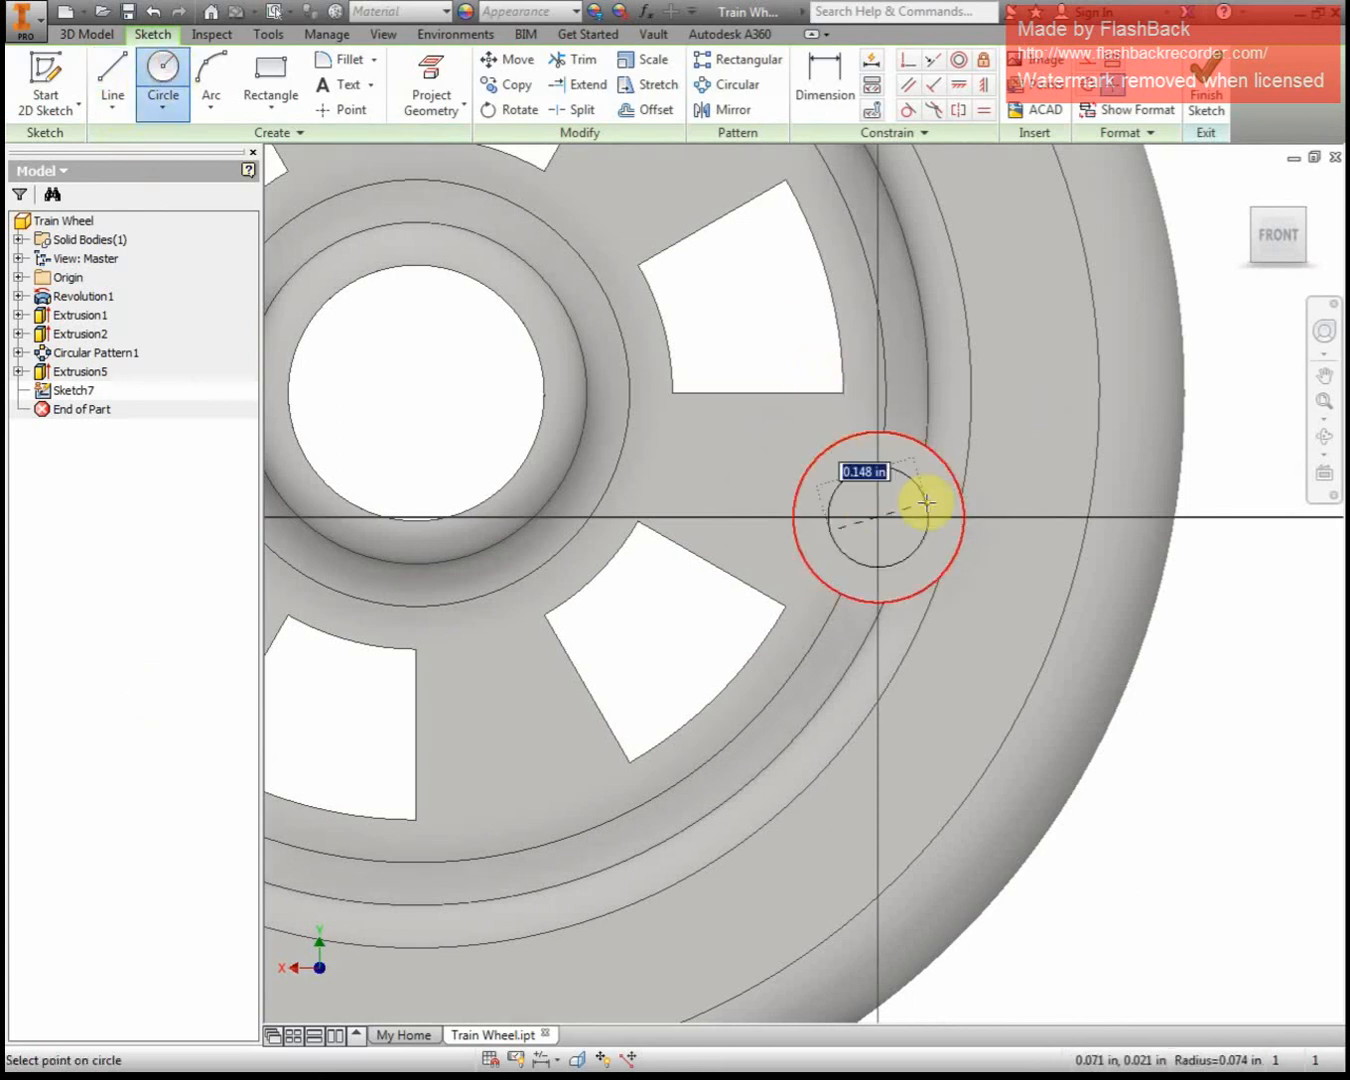
{"action": "type", "text": "0.125"}
{"action": "key", "text": "Return"}
Extrude the small circle 0.125 in outward from the end of the pin.
{"action": "type", "text": "e"}
{"action": "type", "text": "0."}
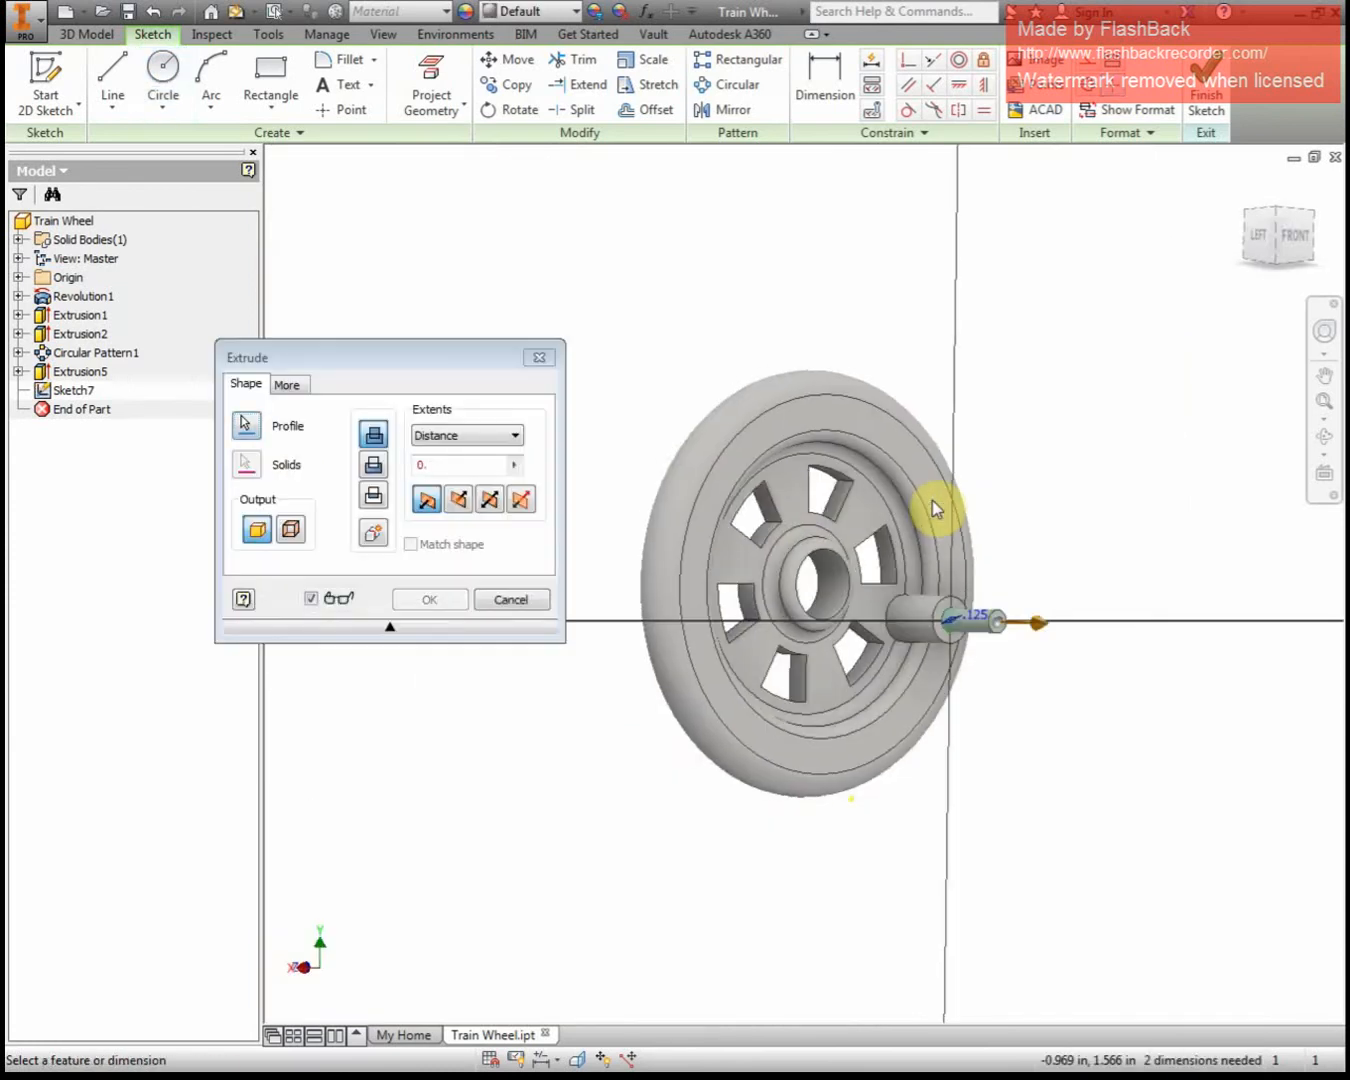
{"action": "type", "text": "125"}
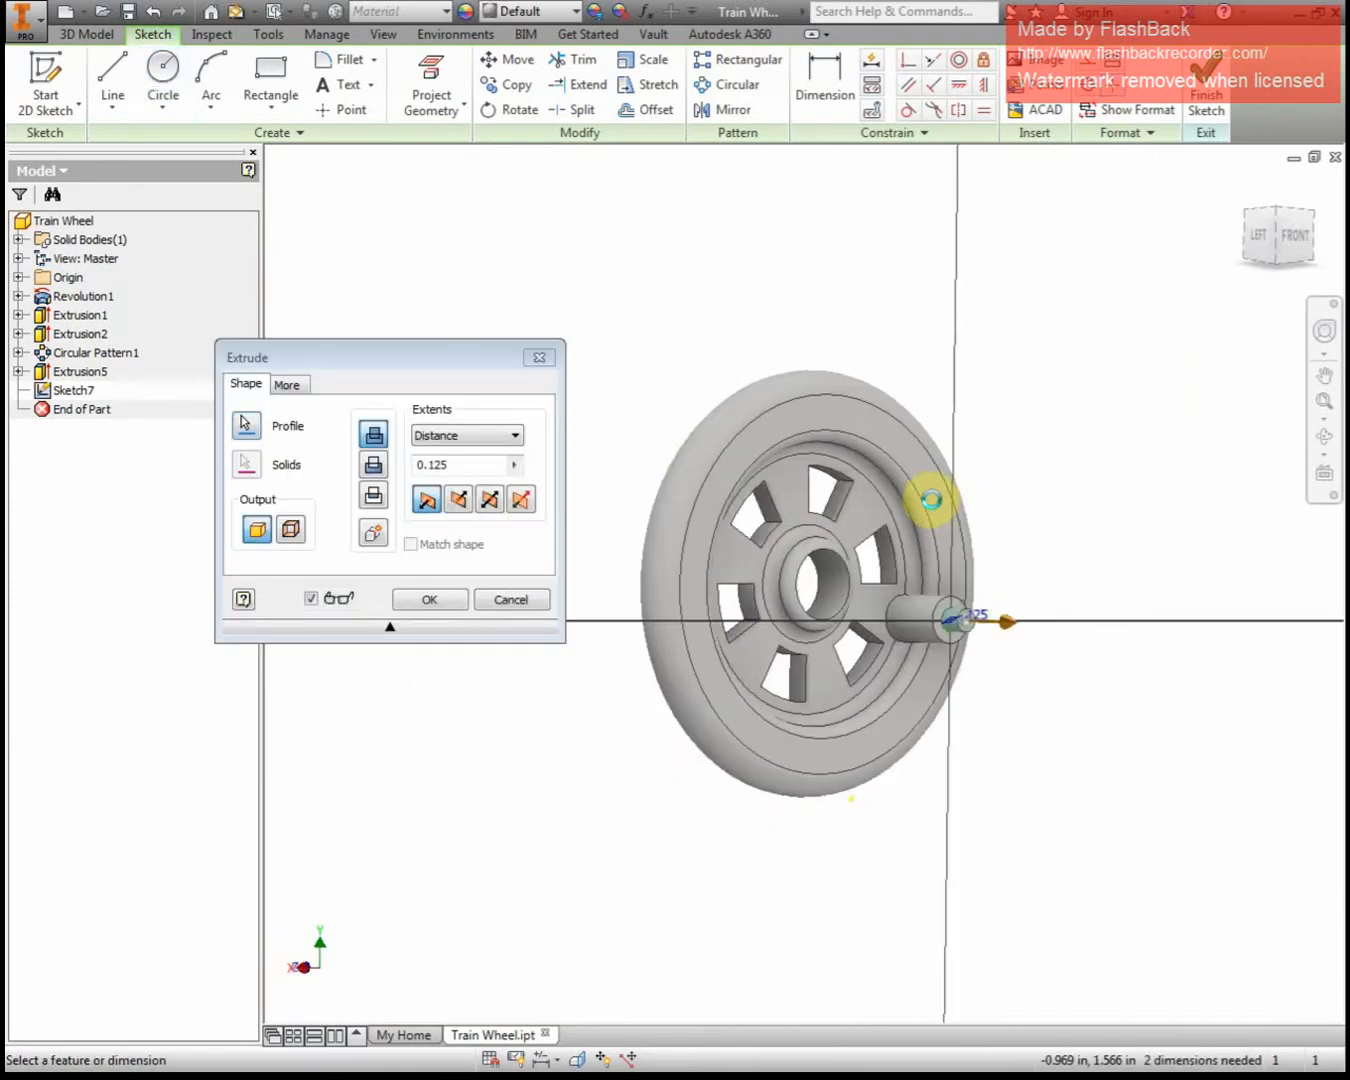
{"action": "key", "text": "Return"}
Start a concentric hole on the end face of the small pin tip, referenced to its circular edge.
{"action": "scroll", "coordinate": [995, 535], "scroll_direction": "up", "scroll_amount": 3}
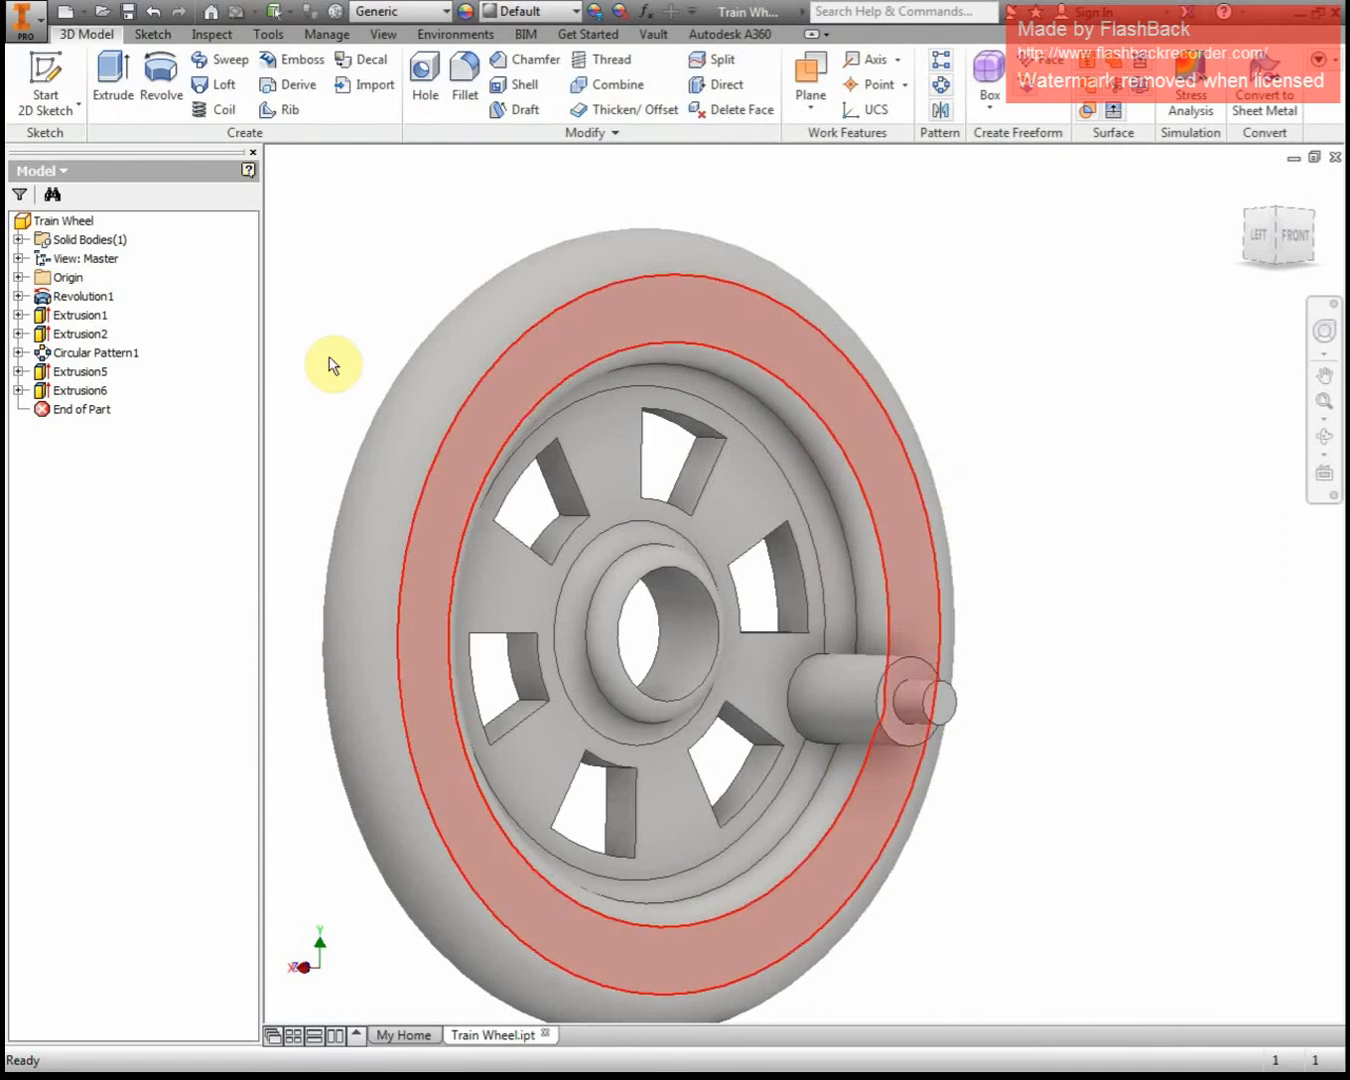
{"action": "left_click", "coordinate": [425, 93]}
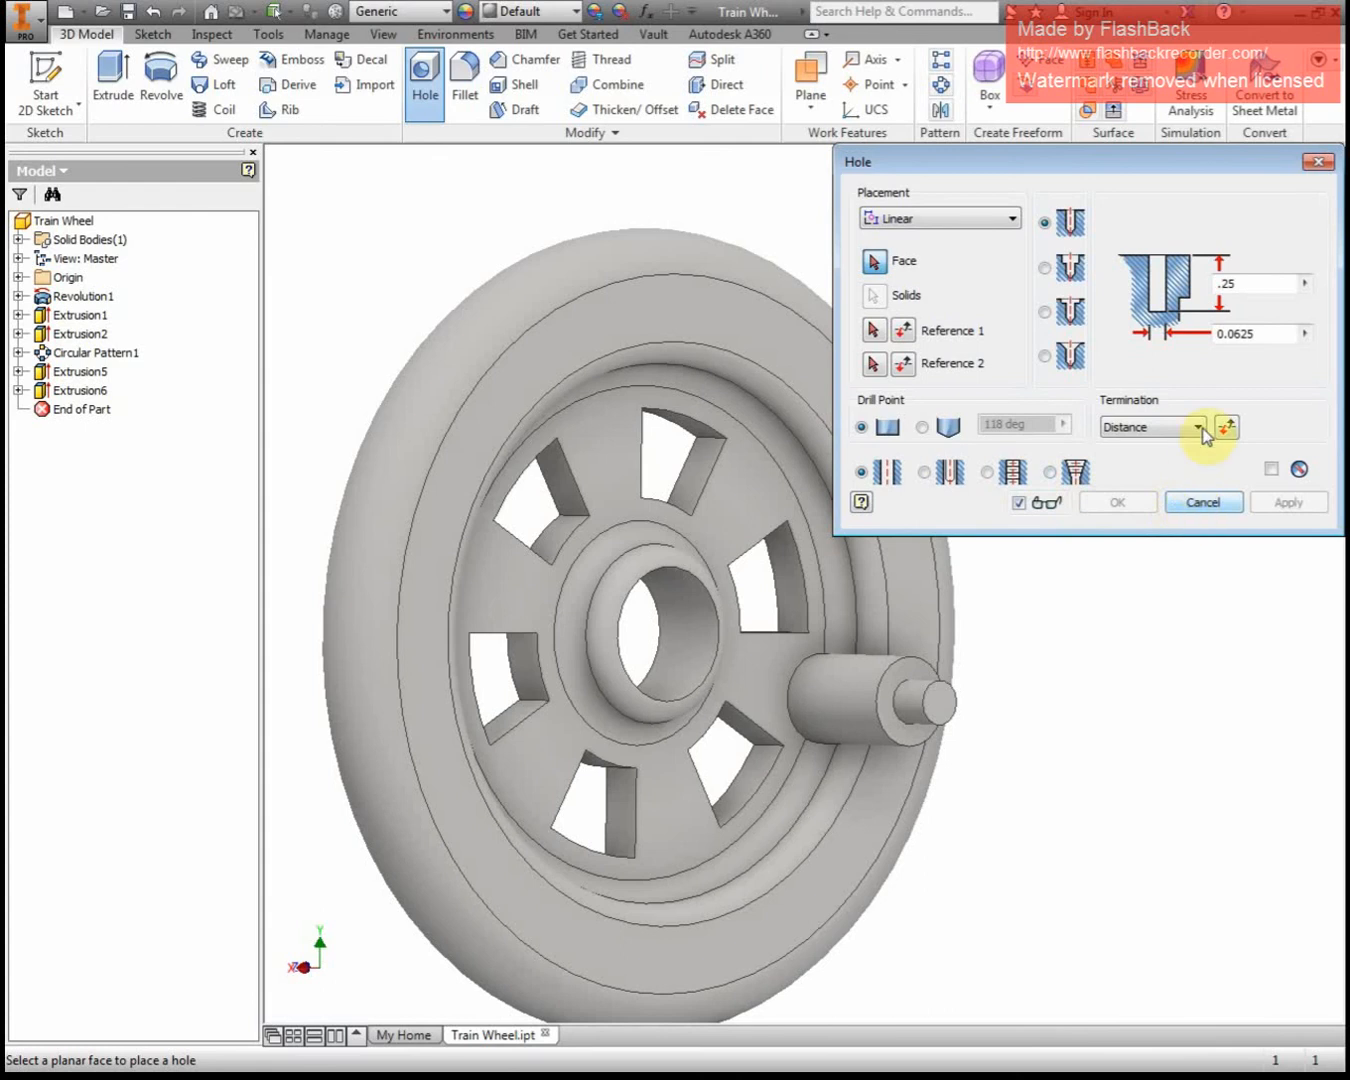
{"action": "left_click_drag", "start_coordinate": [1055, 180], "coordinate": [989, 169]}
{"action": "left_click", "coordinate": [903, 208]}
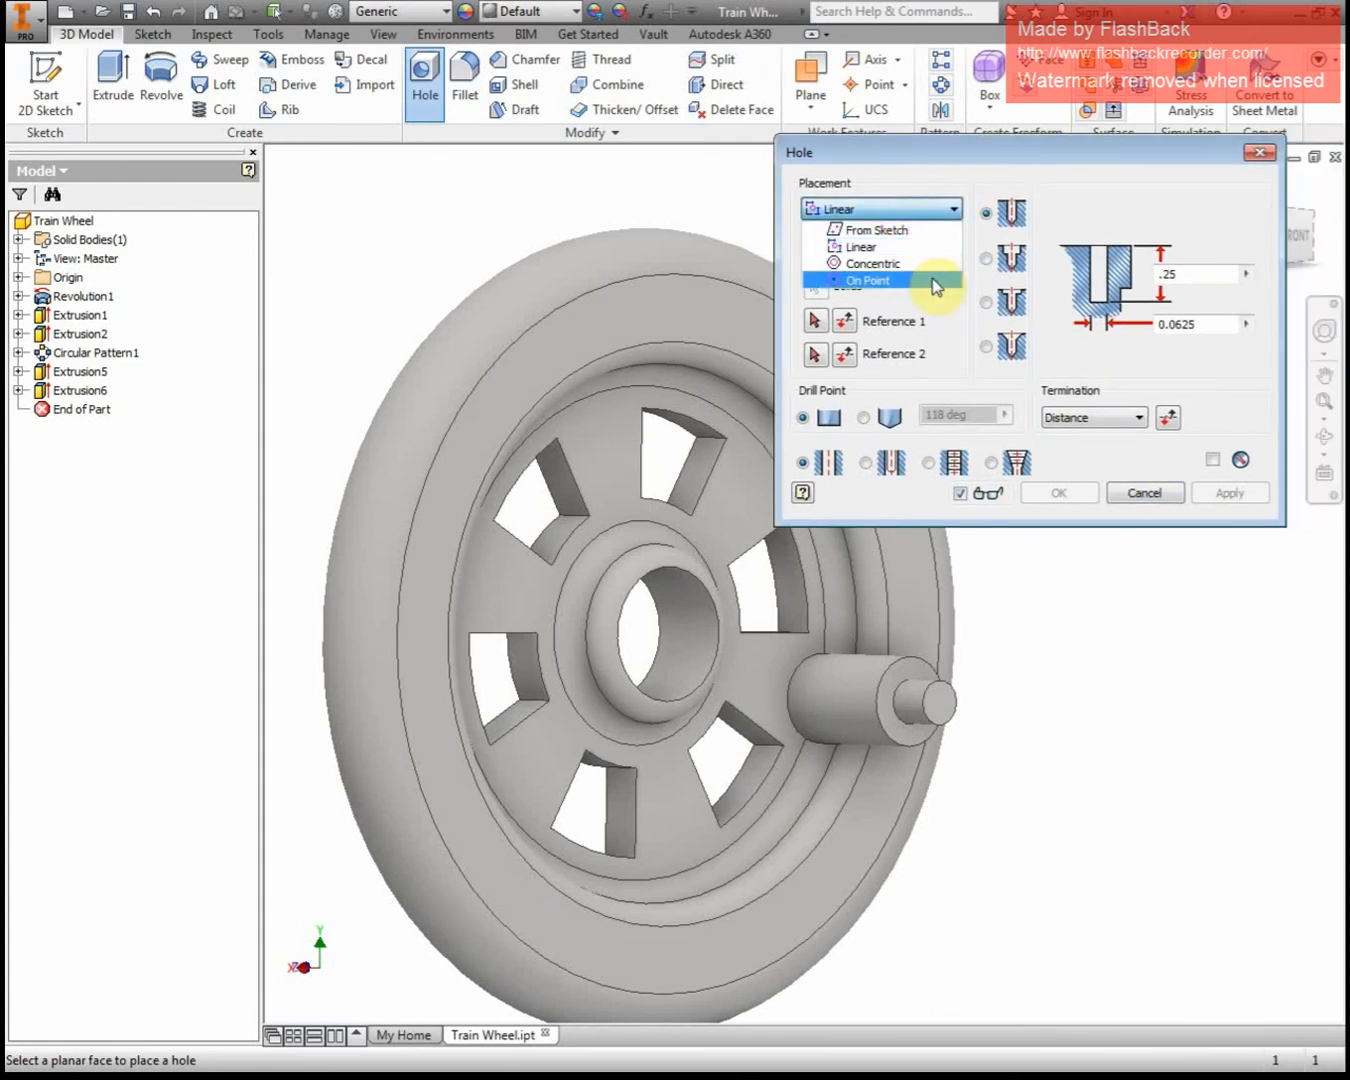
{"action": "left_click", "coordinate": [919, 264]}
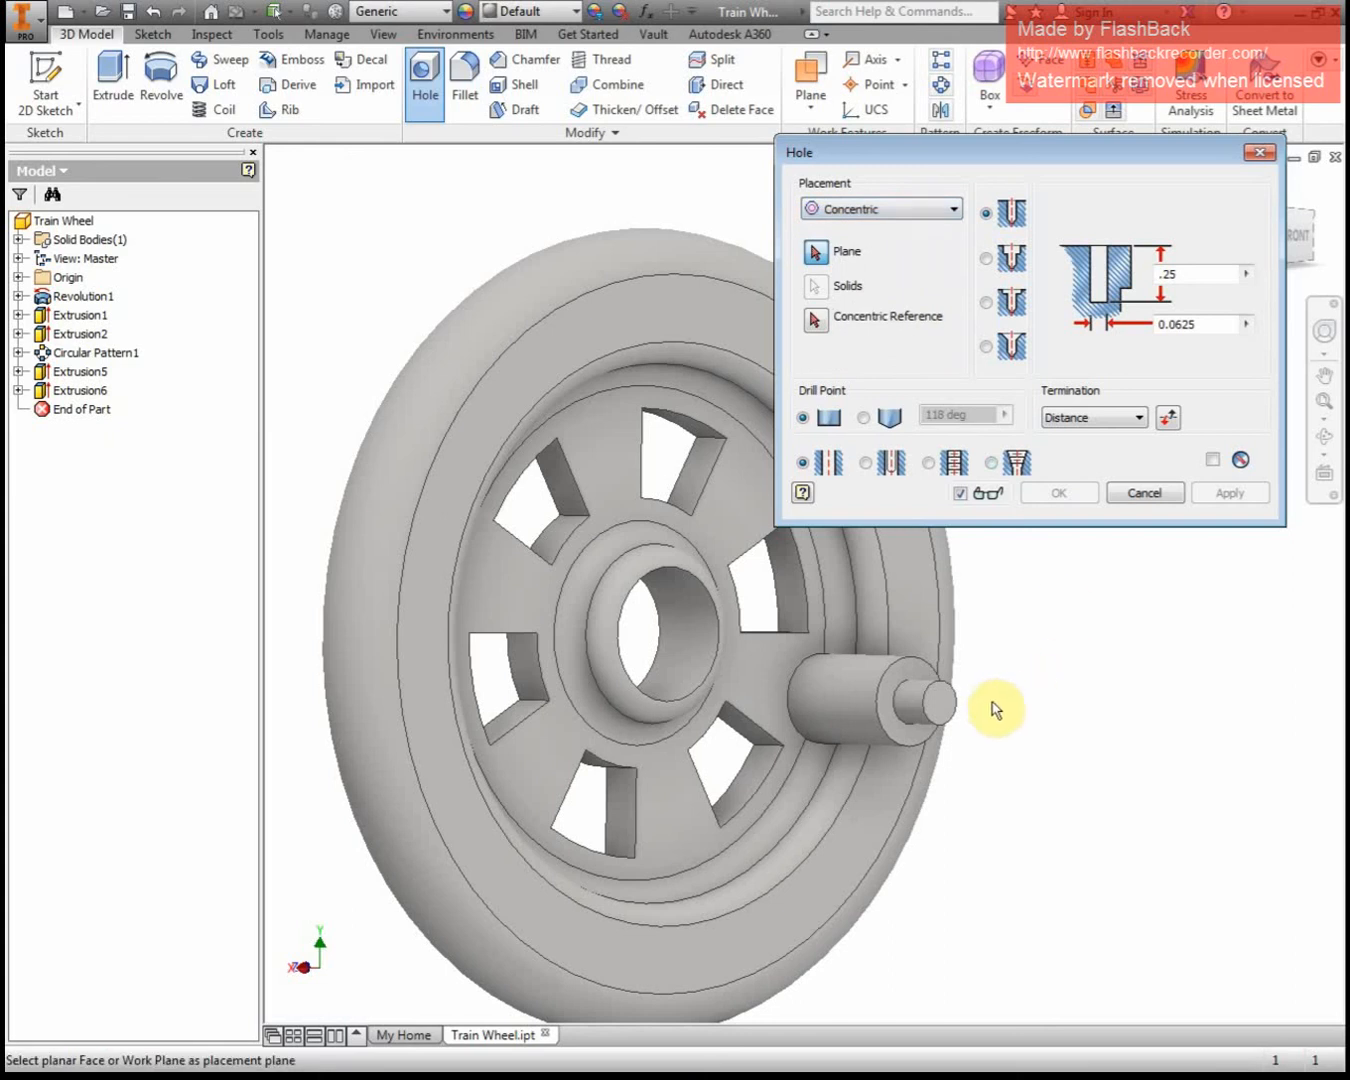
{"action": "left_click", "coordinate": [940, 707]}
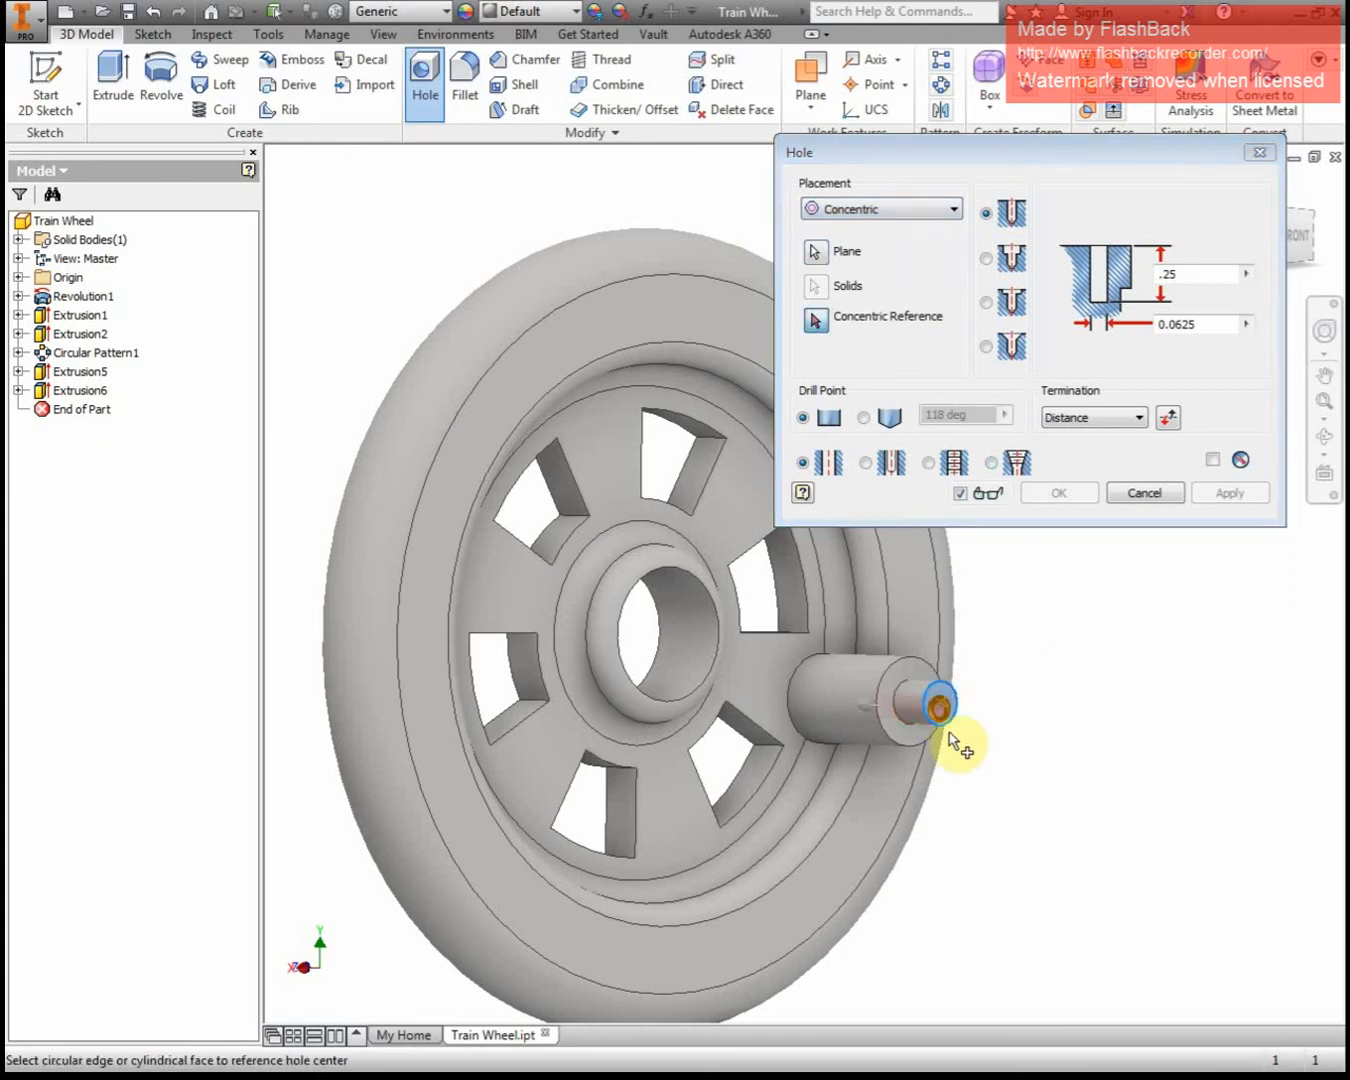
{"action": "left_click", "coordinate": [933, 703]}
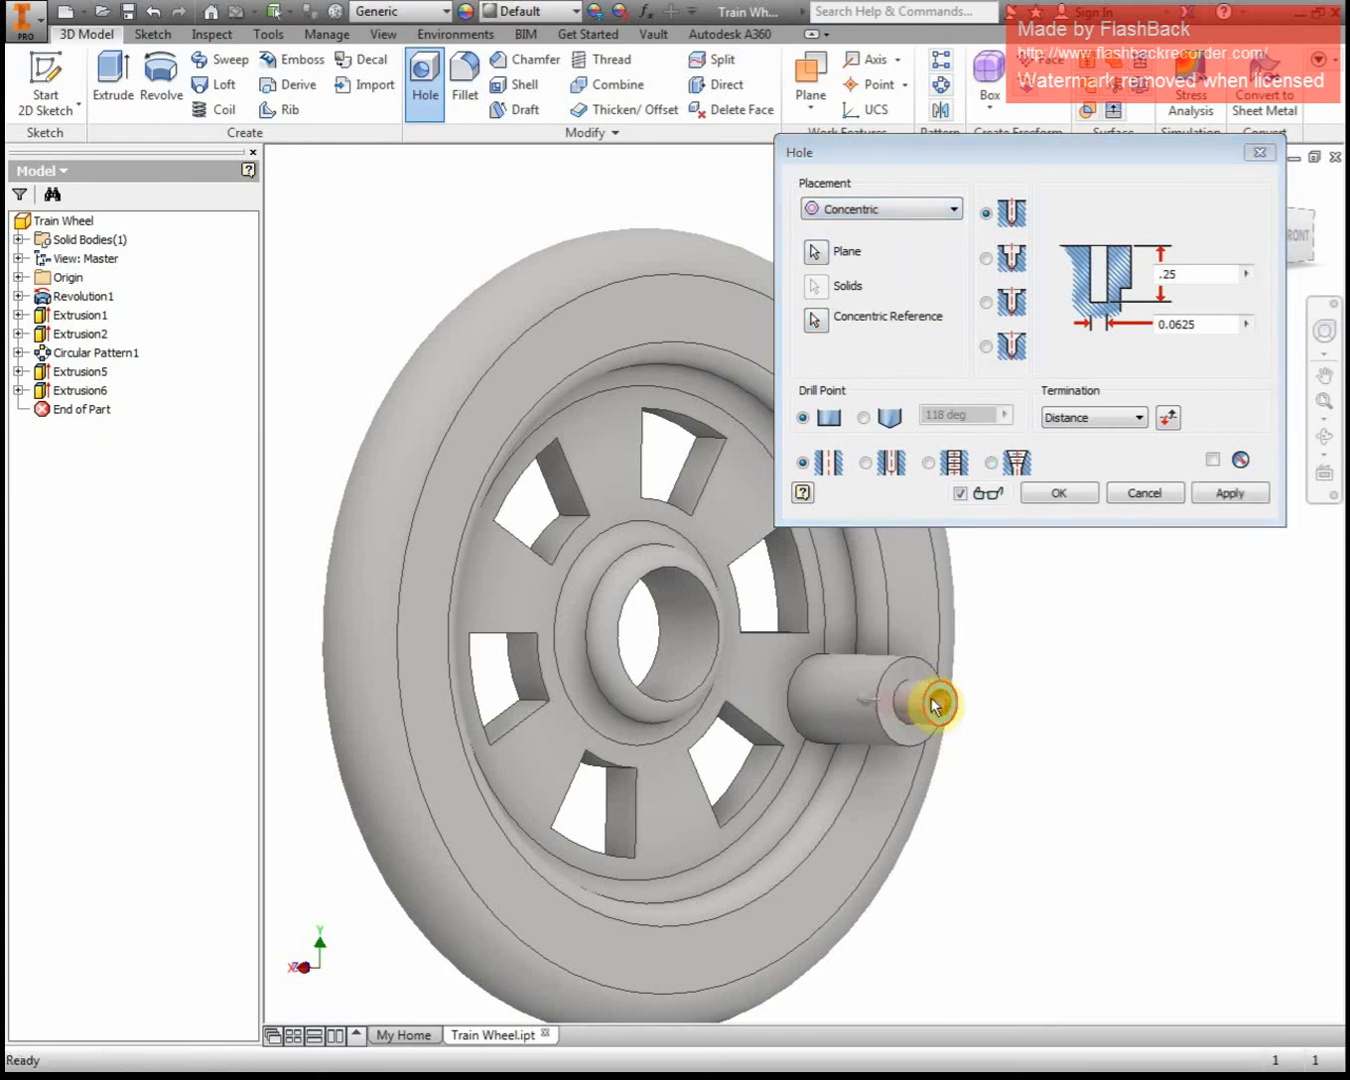
{"action": "scroll", "coordinate": [955, 708], "scroll_direction": "up", "scroll_amount": 3}
{"action": "scroll", "coordinate": [959, 710], "scroll_direction": "up", "scroll_amount": 2}
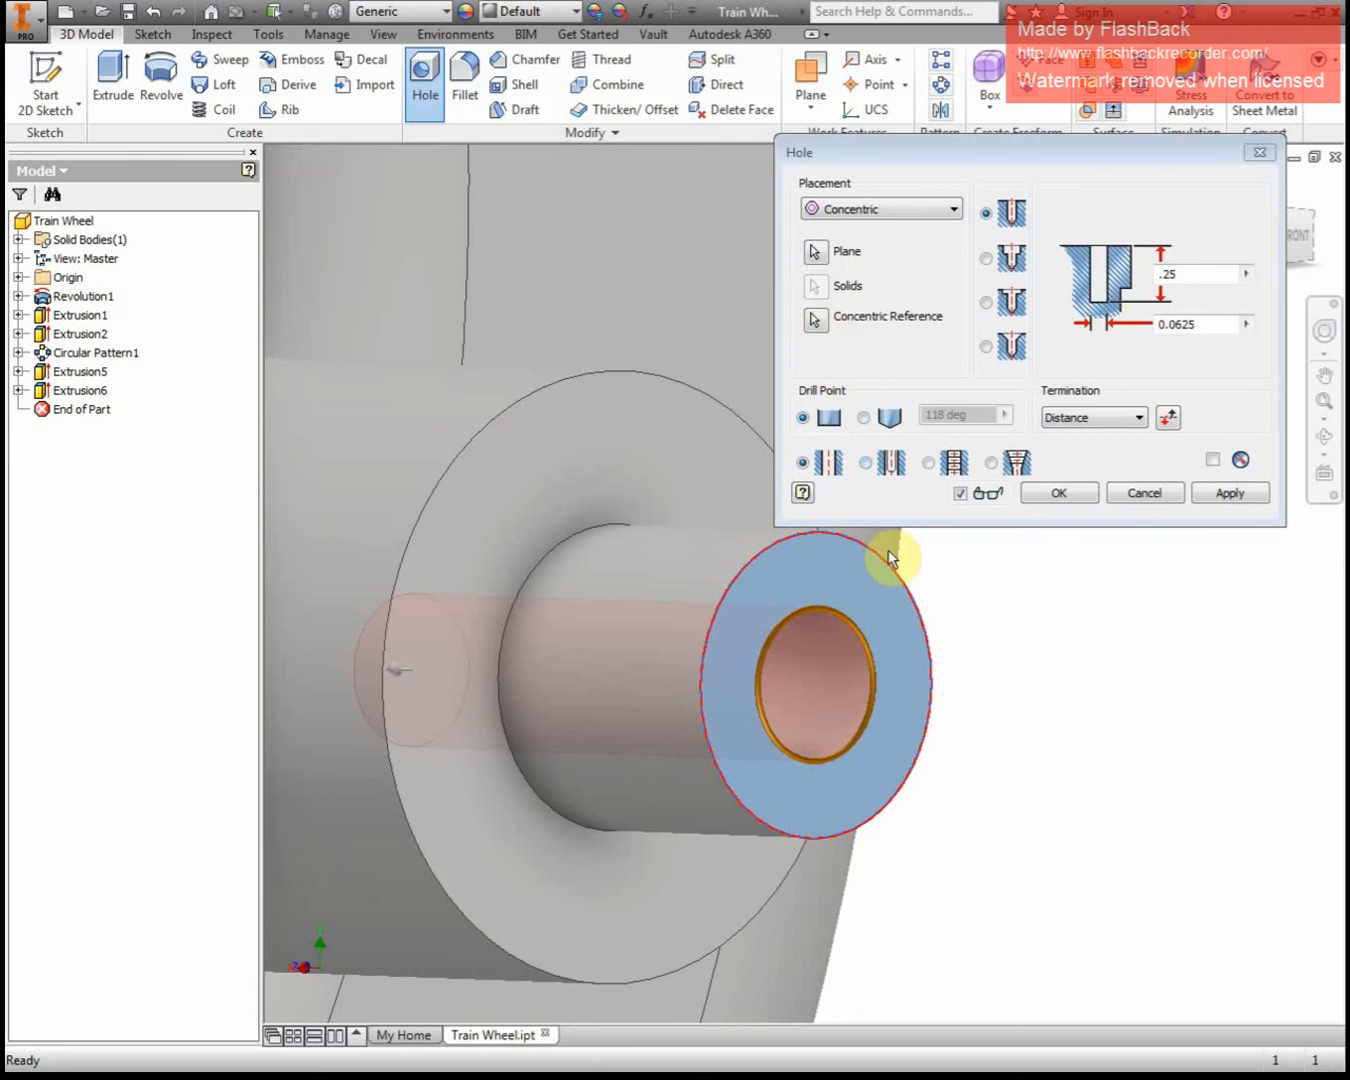
{"action": "left_click", "coordinate": [768, 547]}
Create the concentric hole in the pin tip with a depth of 0.25 in, a diameter of 0.0625 in and a flat drill point.
{"action": "left_click", "coordinate": [1197, 277]}
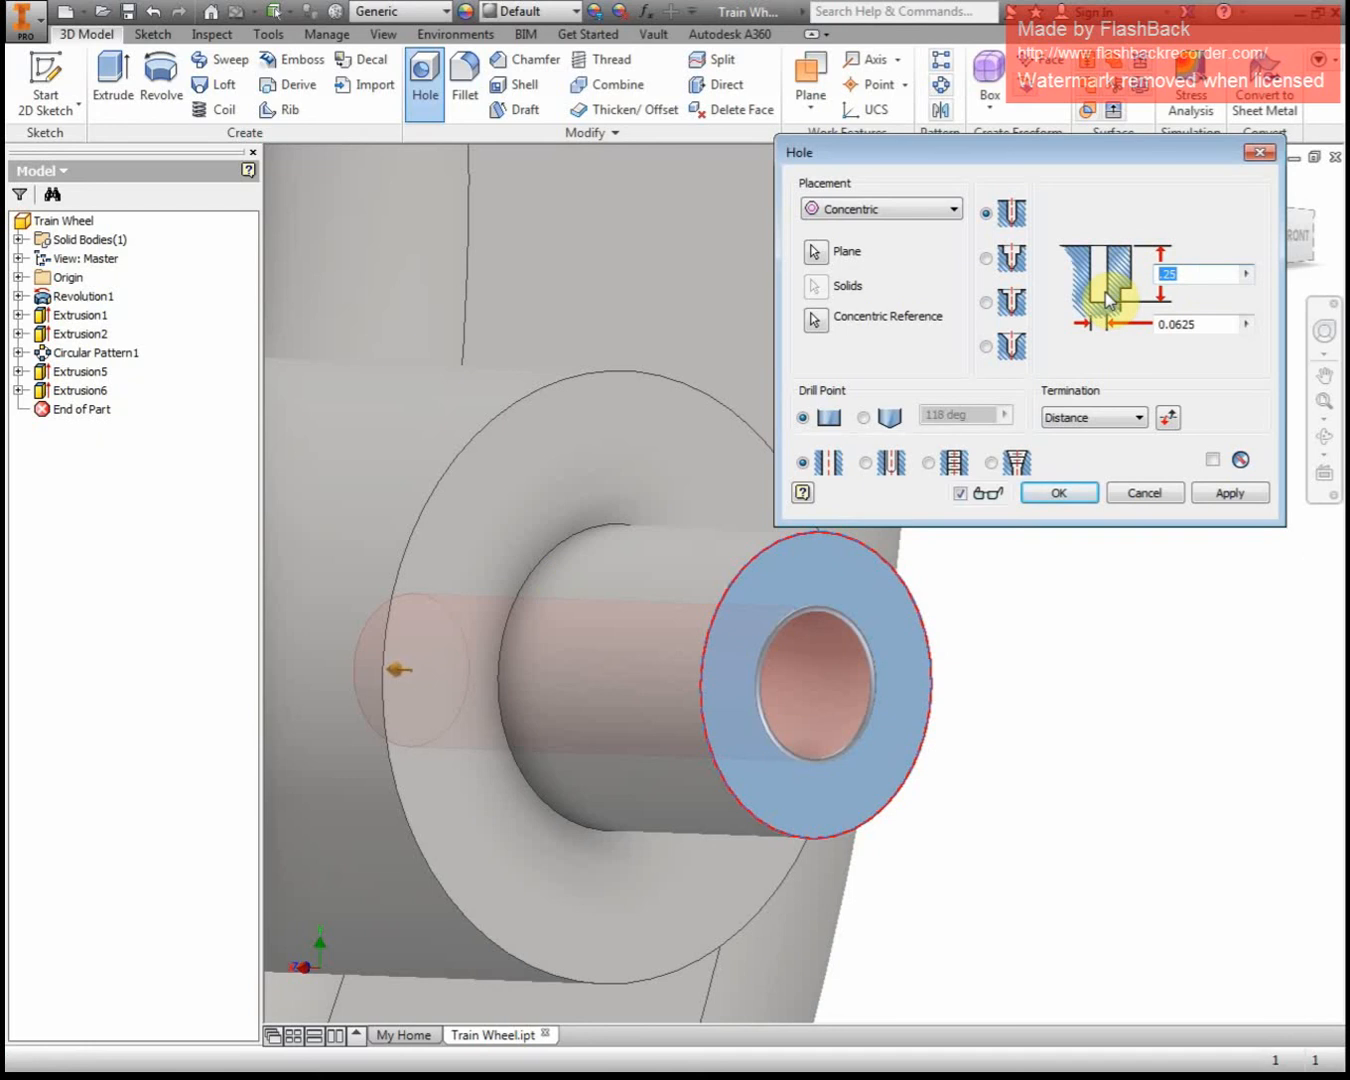
{"action": "type", "text": "0.0"}
{"action": "type", "text": "0.2"}
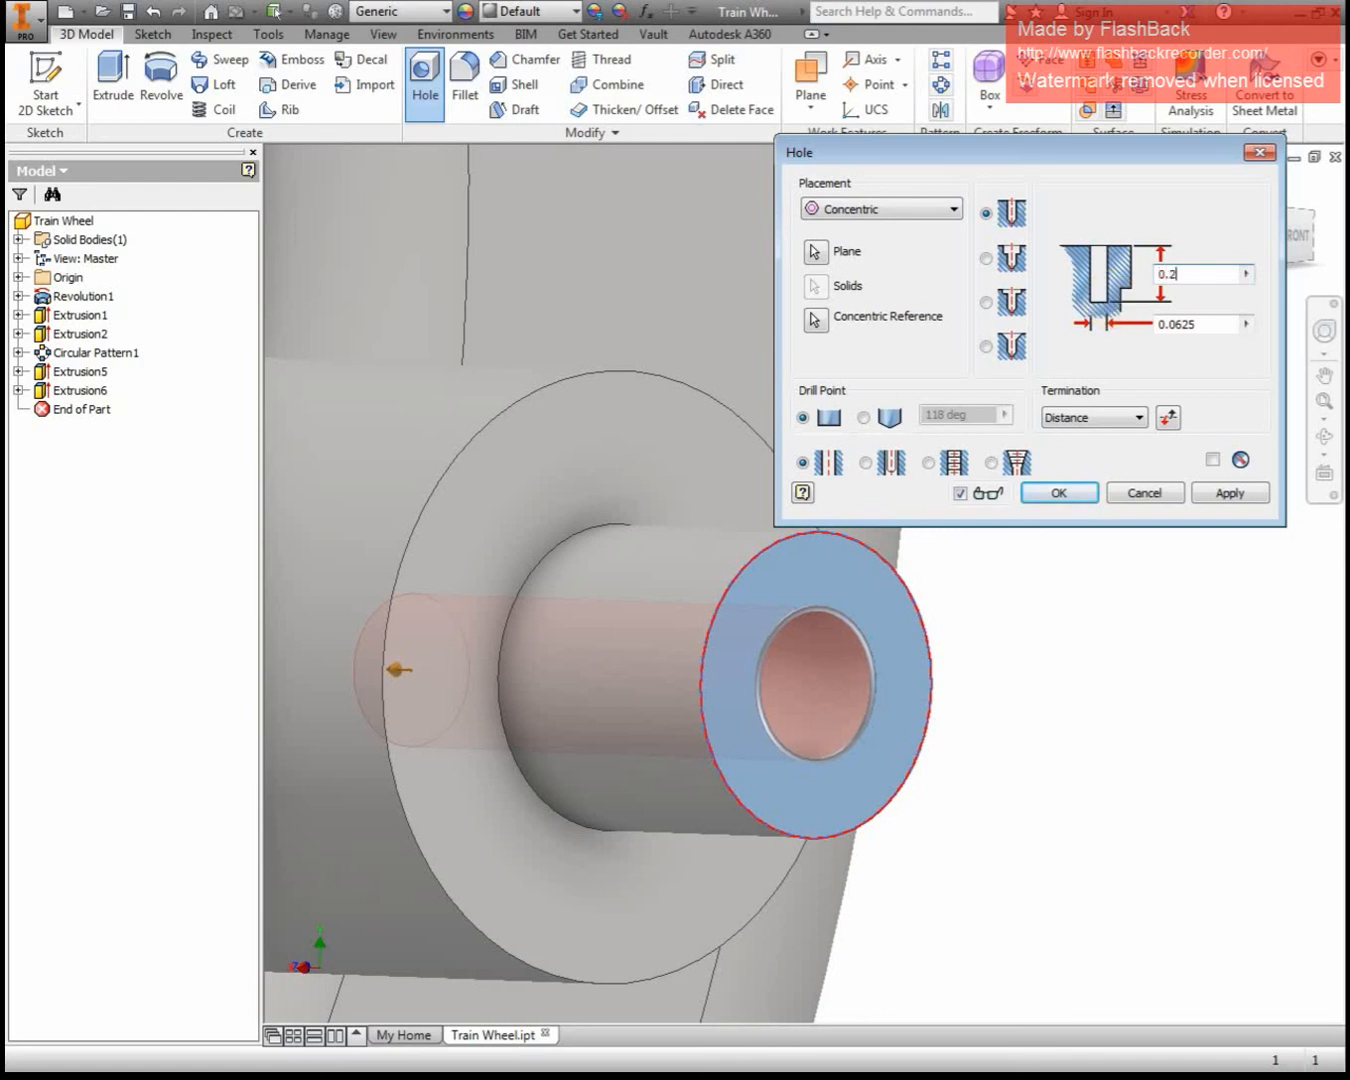
{"action": "type", "text": "5"}
{"action": "left_click", "coordinate": [1109, 299]}
{"action": "left_click", "coordinate": [1109, 298]}
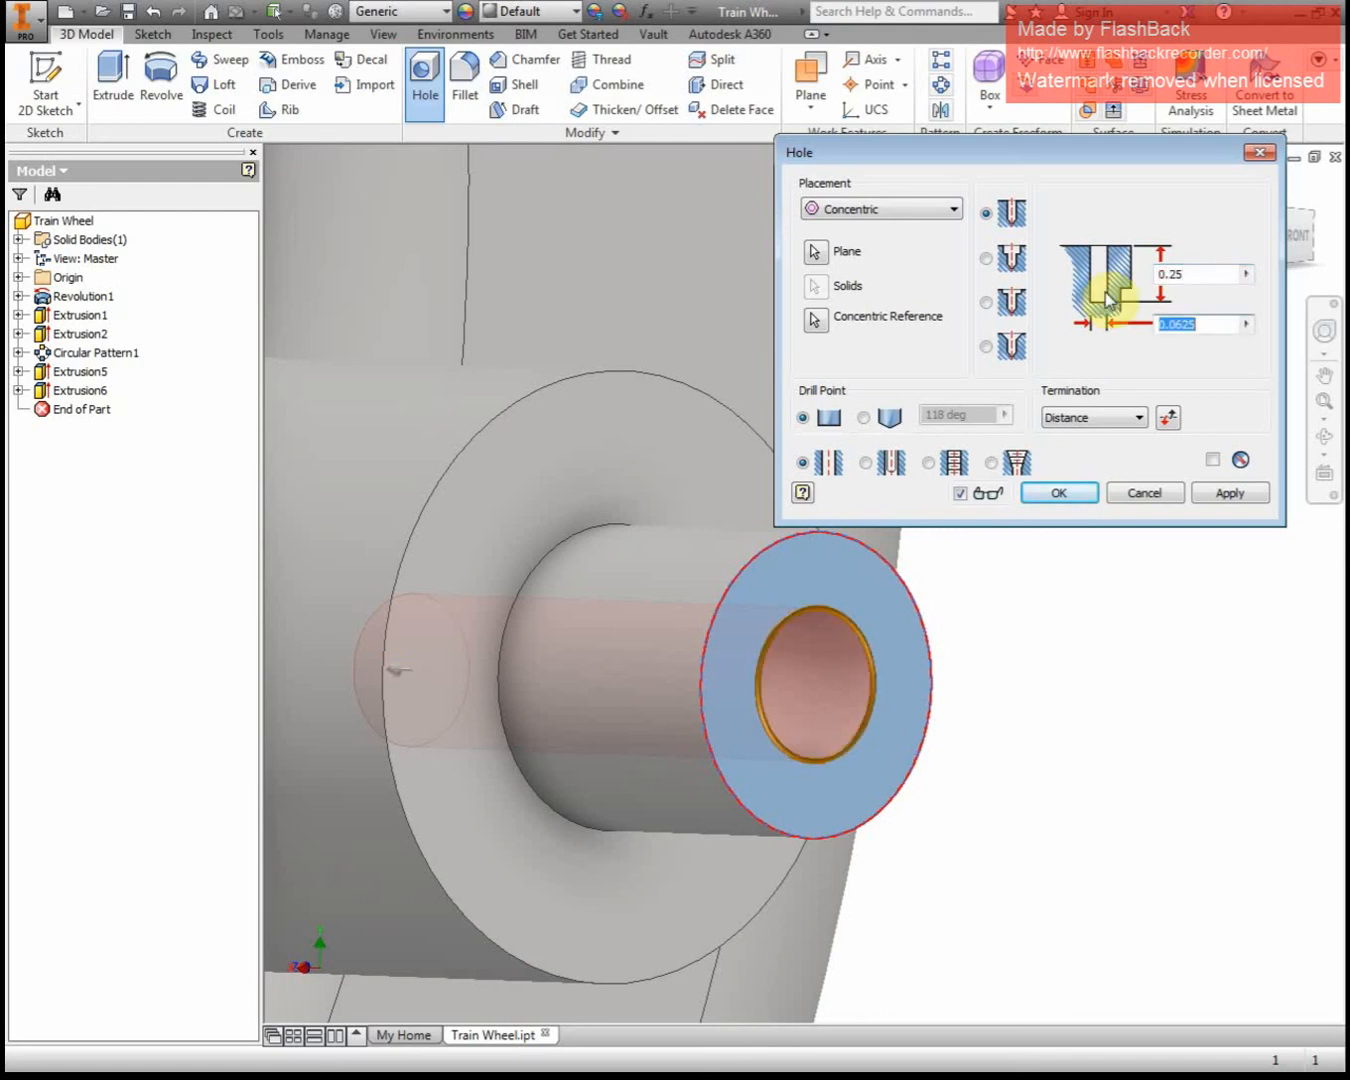
{"action": "type", "text": "0.0"}
{"action": "left_click", "coordinate": [884, 420]}
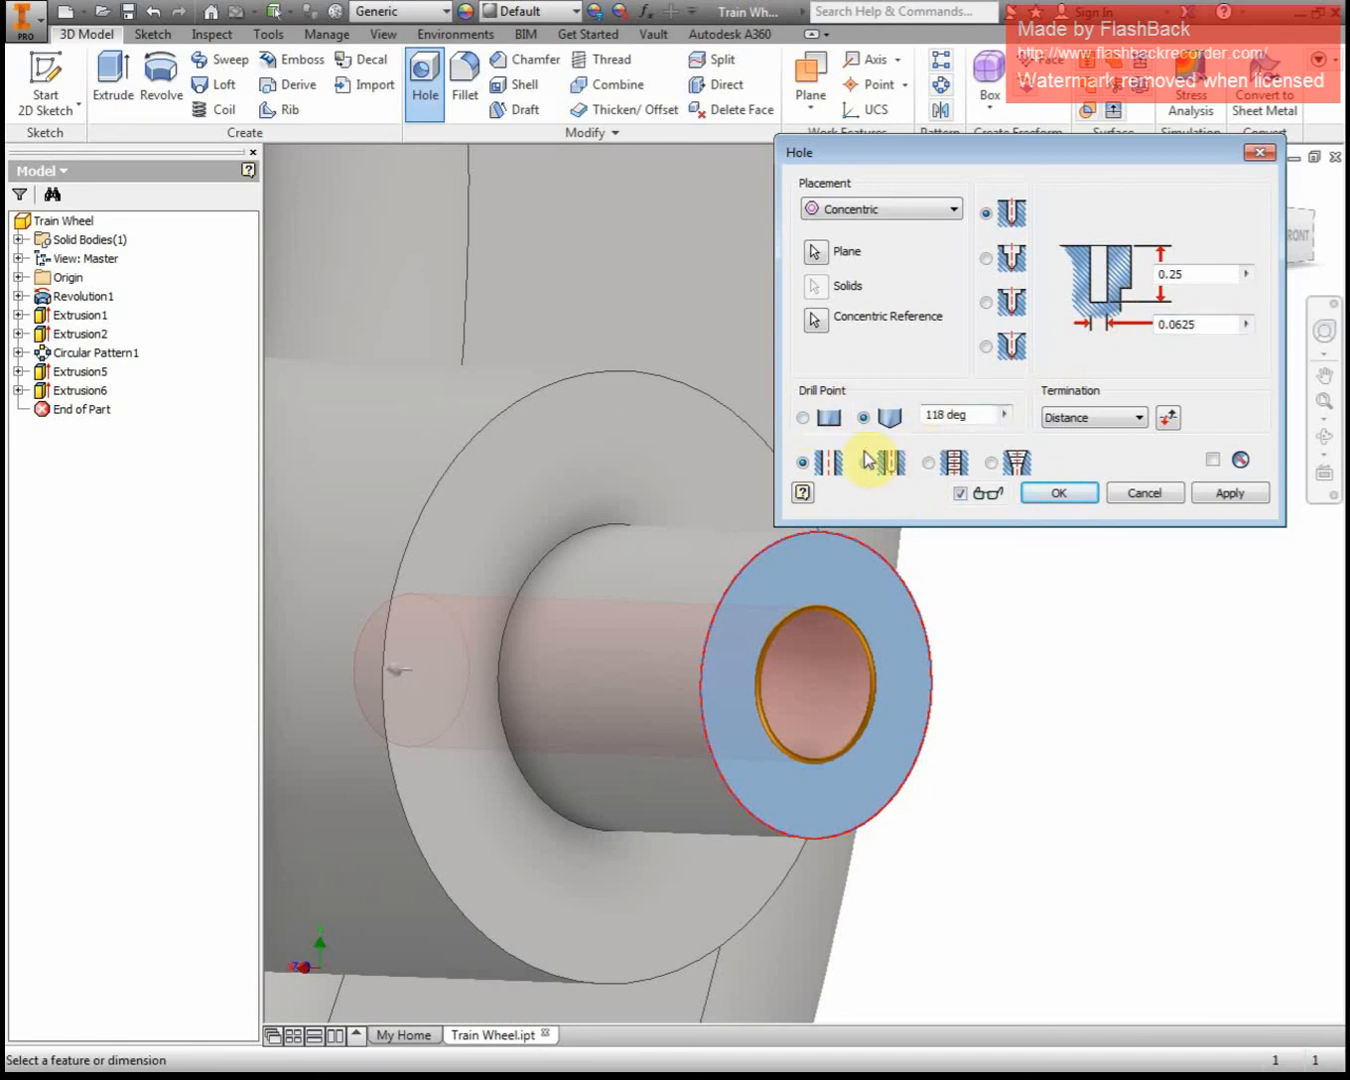
{"action": "left_click", "coordinate": [802, 419]}
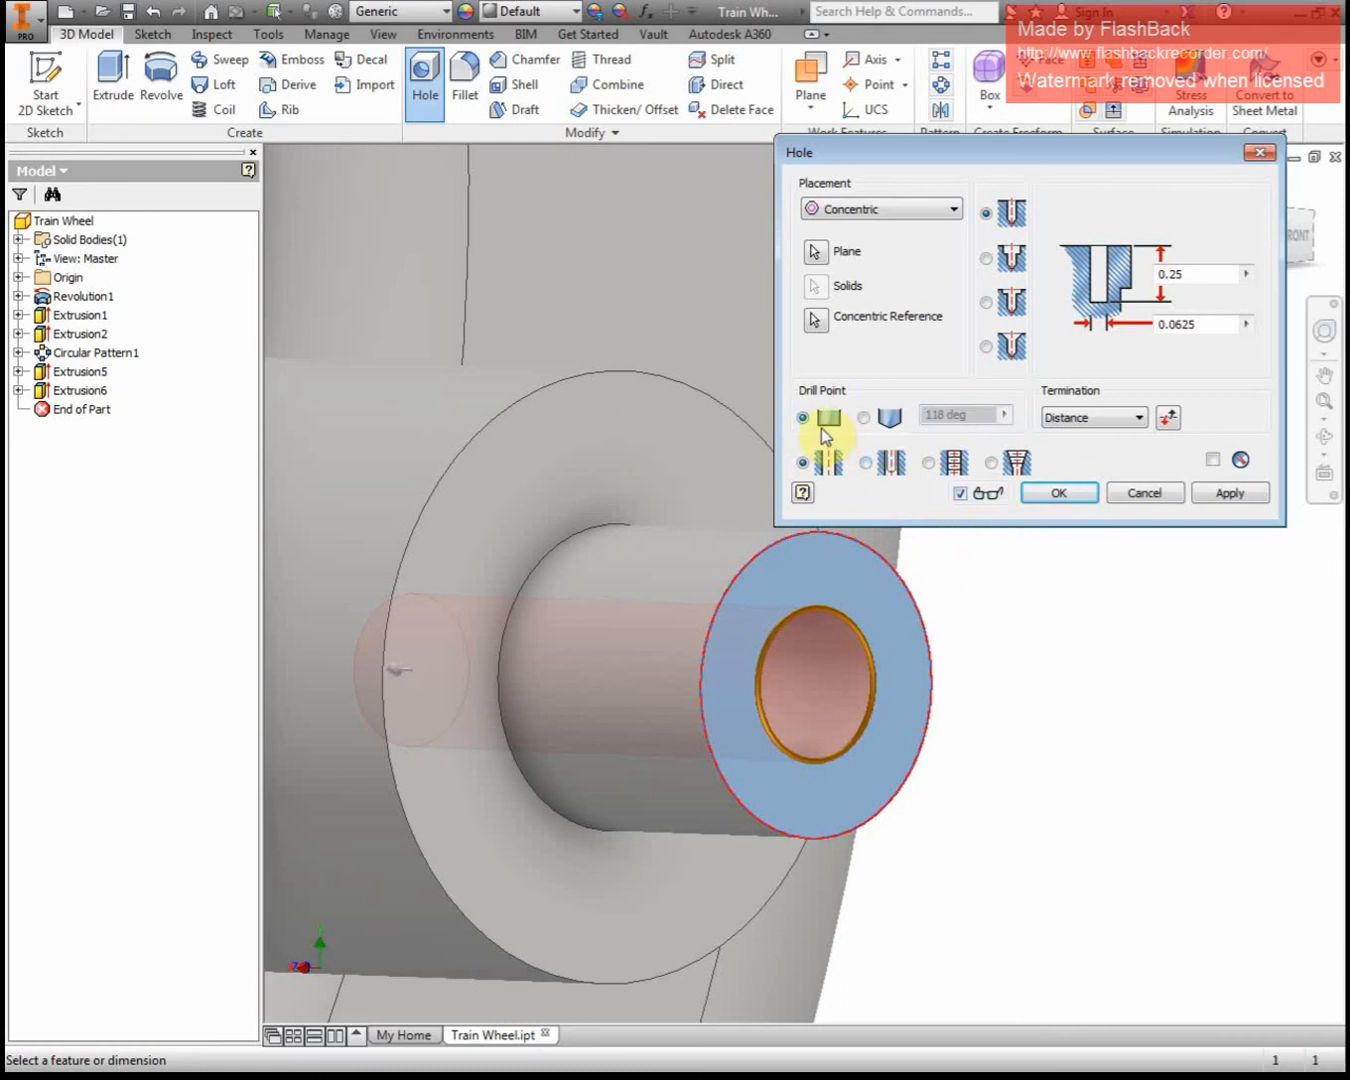
{"action": "left_click", "coordinate": [1059, 492]}
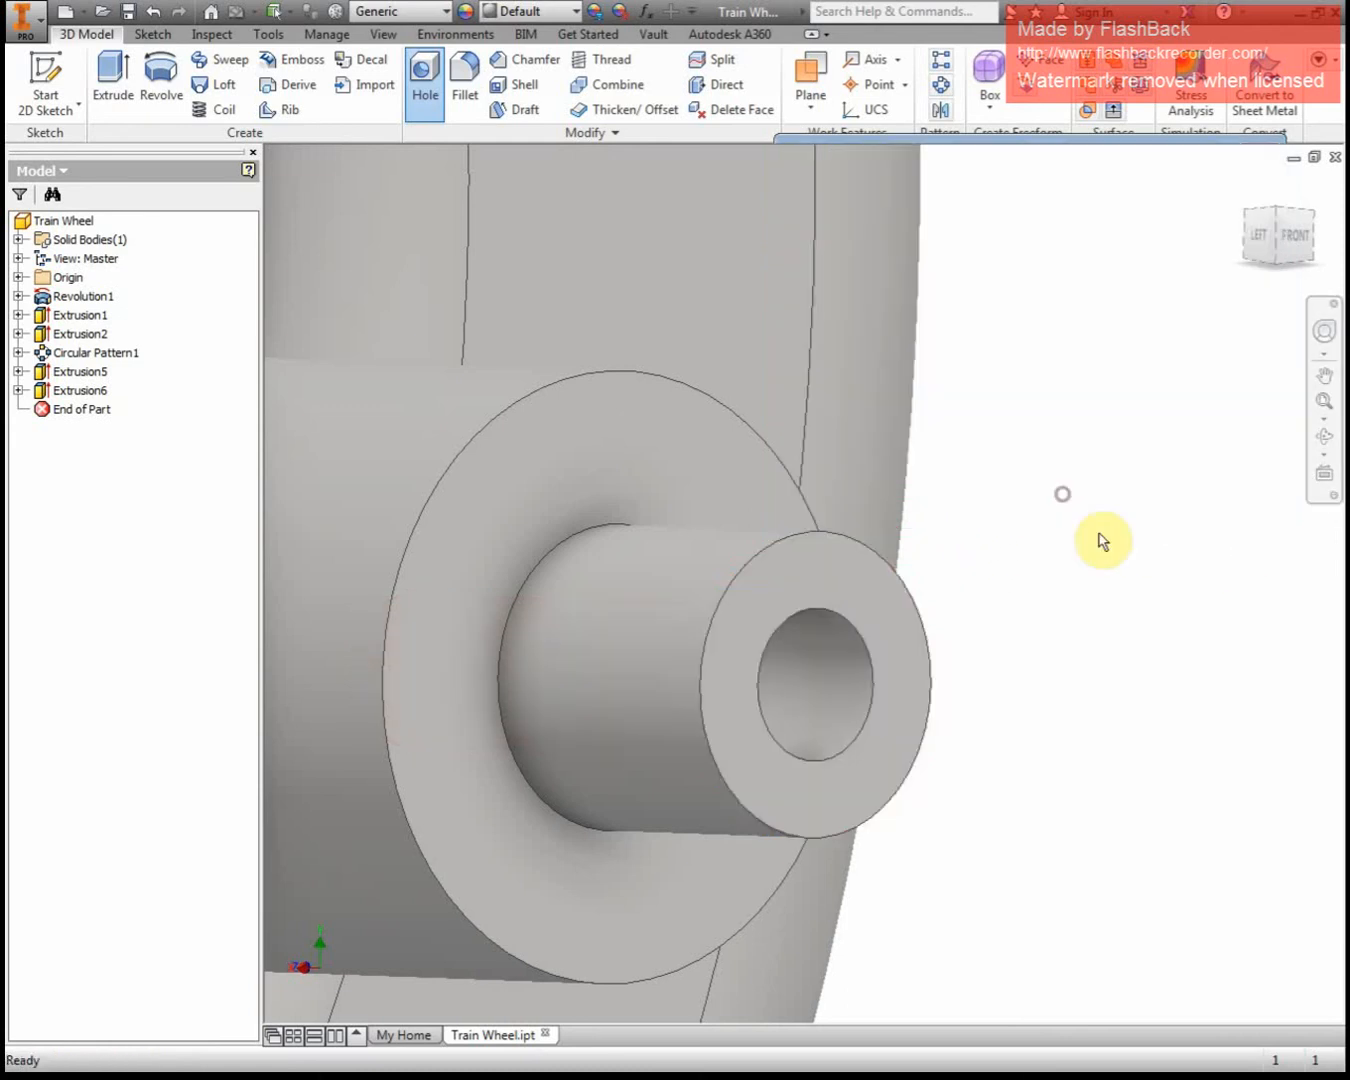
Examine the whole wheel with its stepped, drilled crank pin from the front and from an isometric corner view.
{"action": "scroll", "coordinate": [1089, 700], "scroll_direction": "down", "scroll_amount": 5}
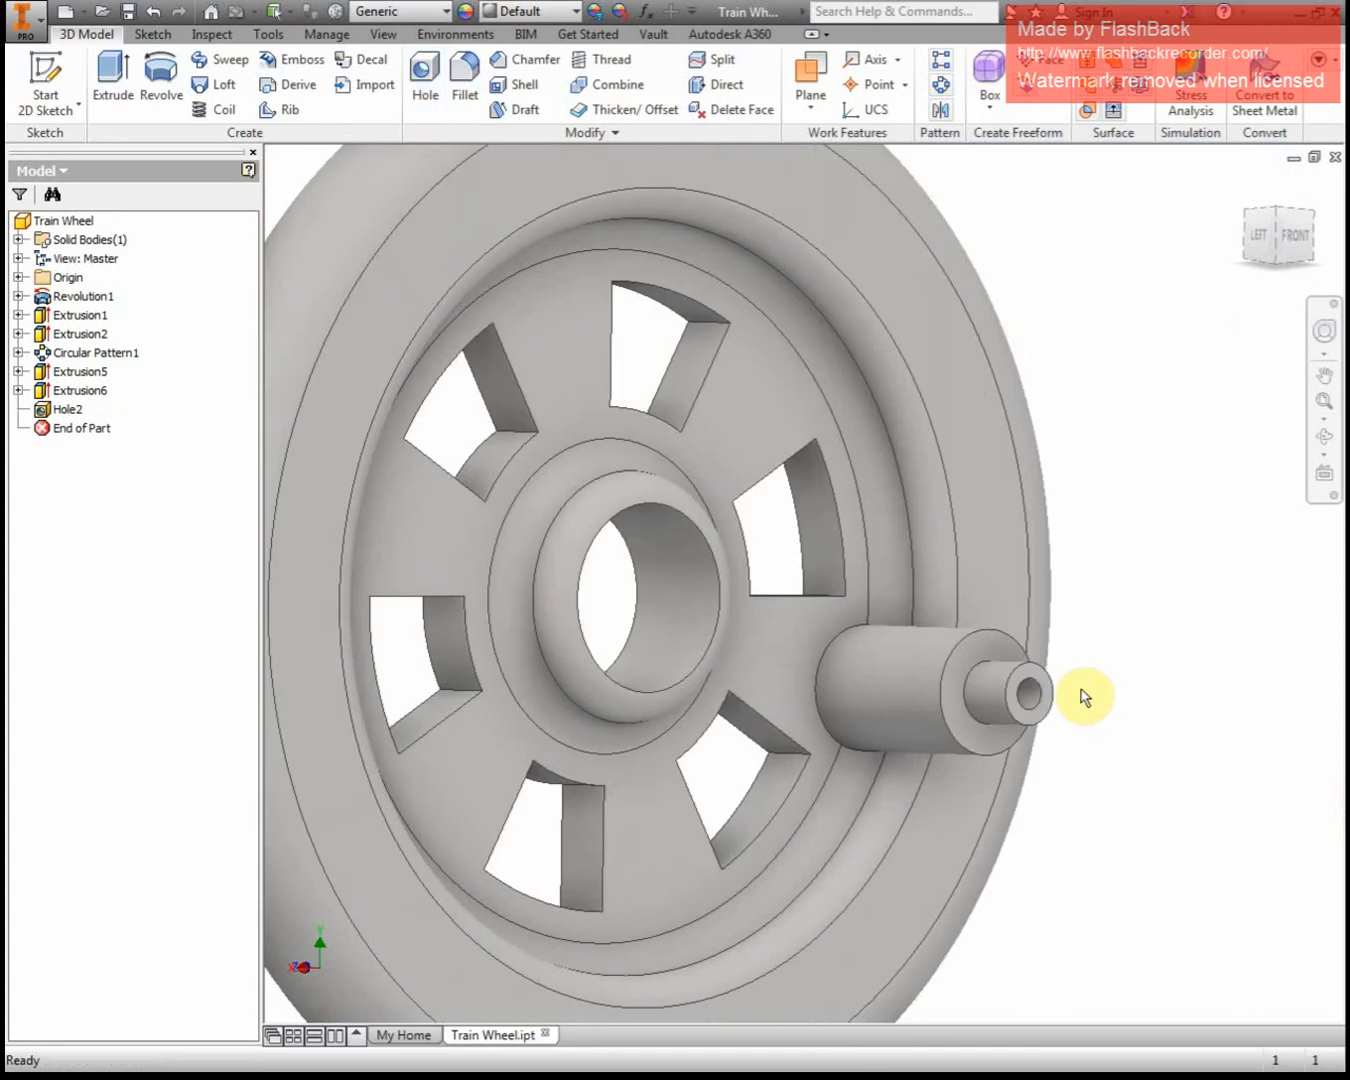
{"action": "middle_click_drag", "start_coordinate": [1122, 697], "coordinate": [1071, 678], "text": "shift"}
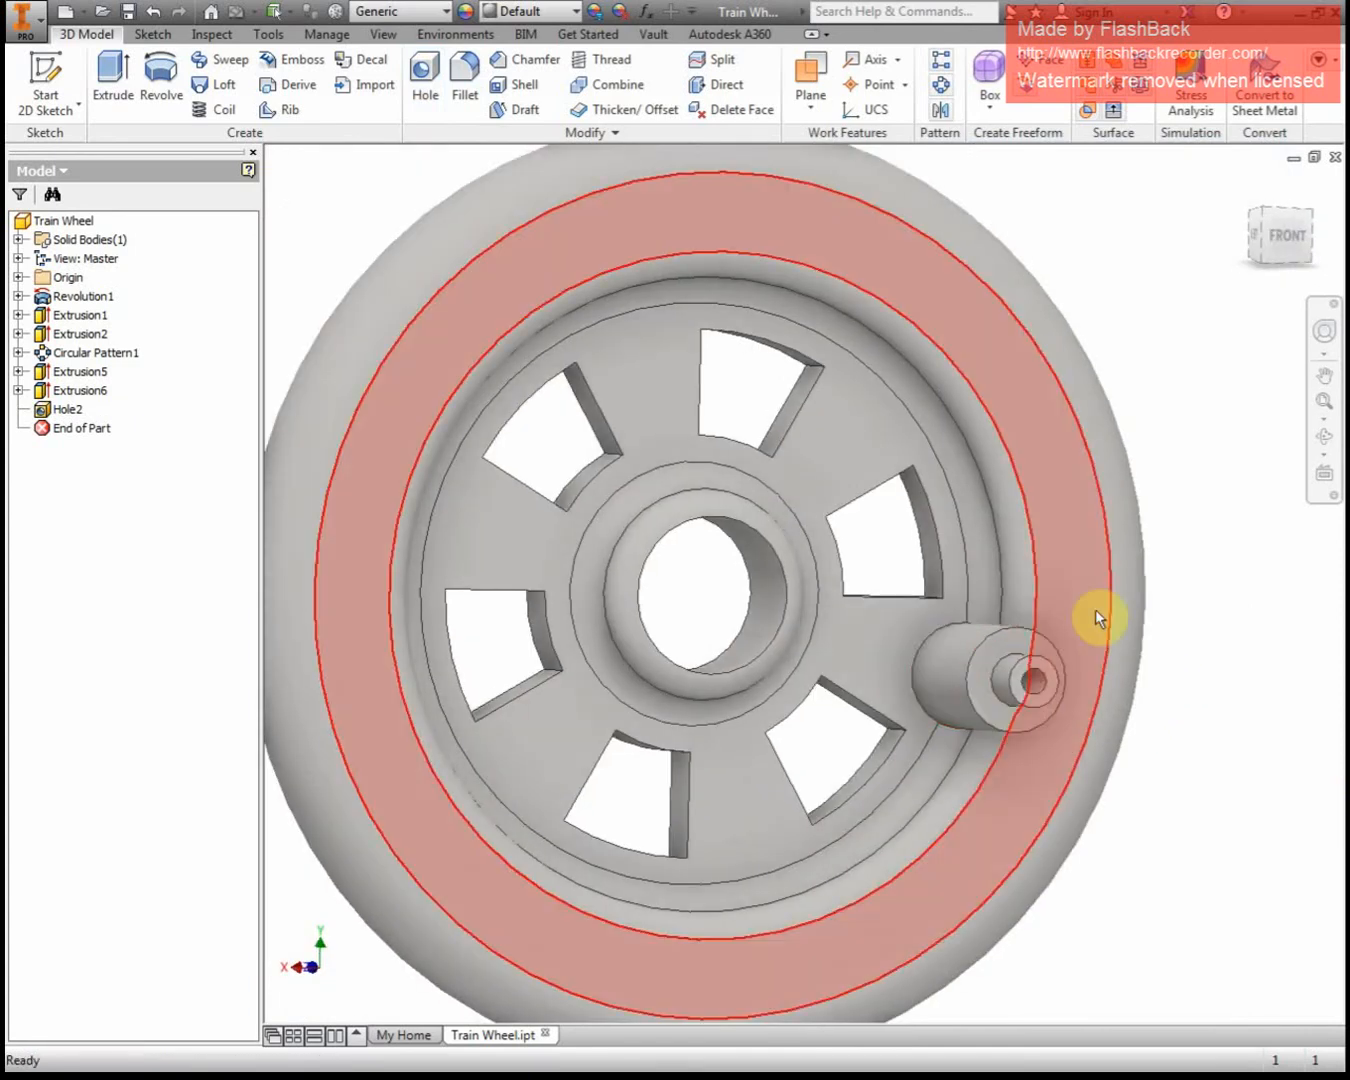
{"action": "left_click", "coordinate": [665, 355]}
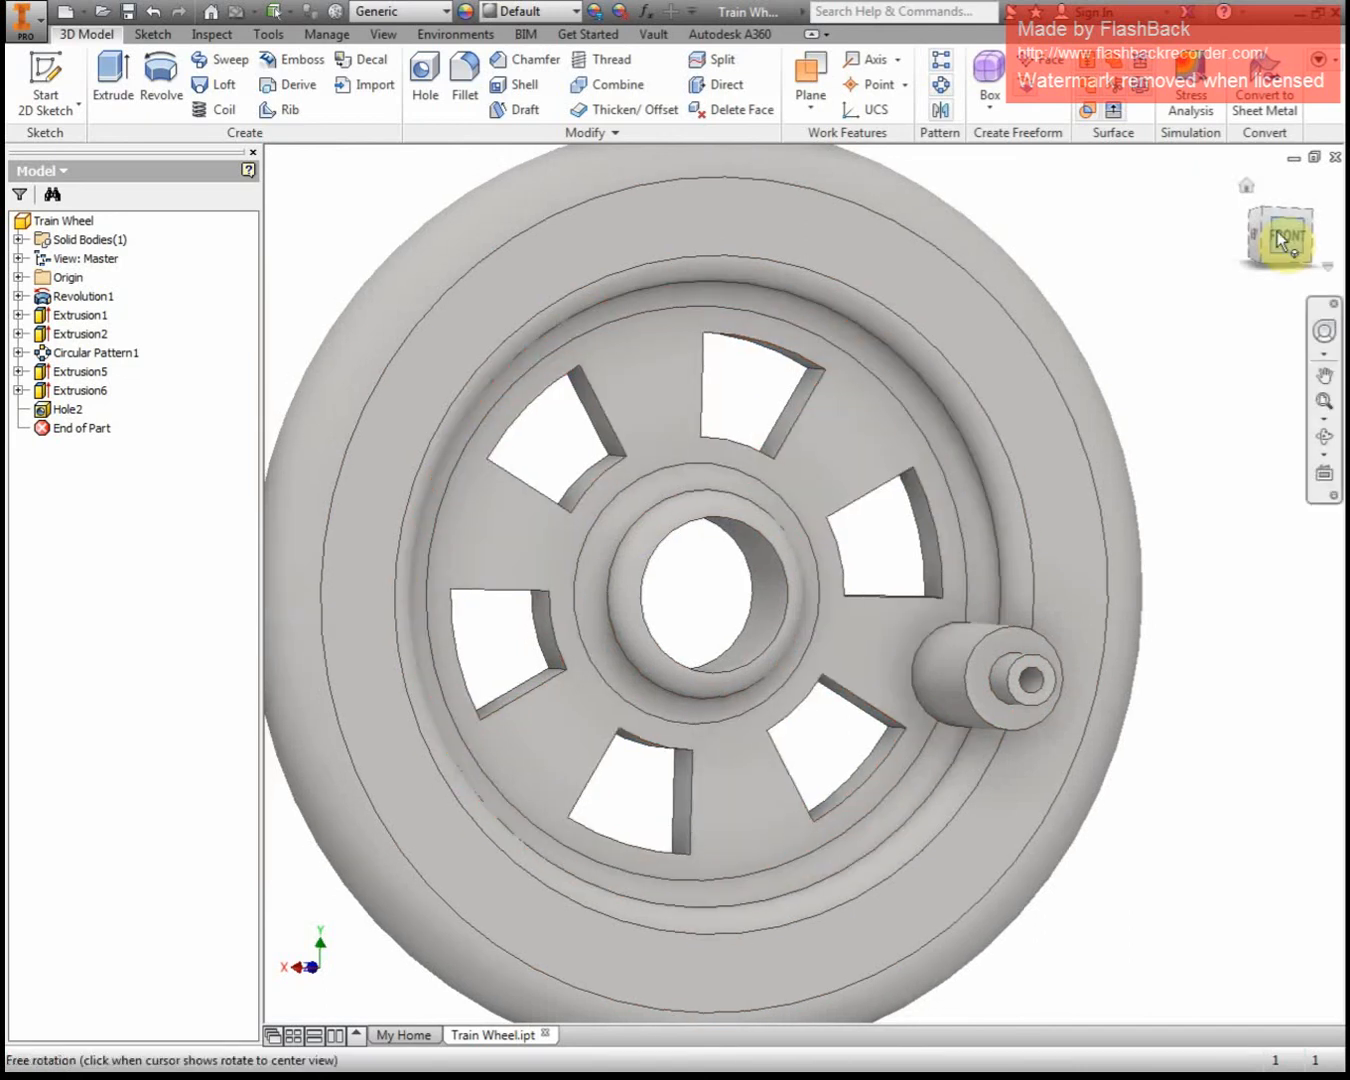
{"action": "left_click", "coordinate": [1277, 232]}
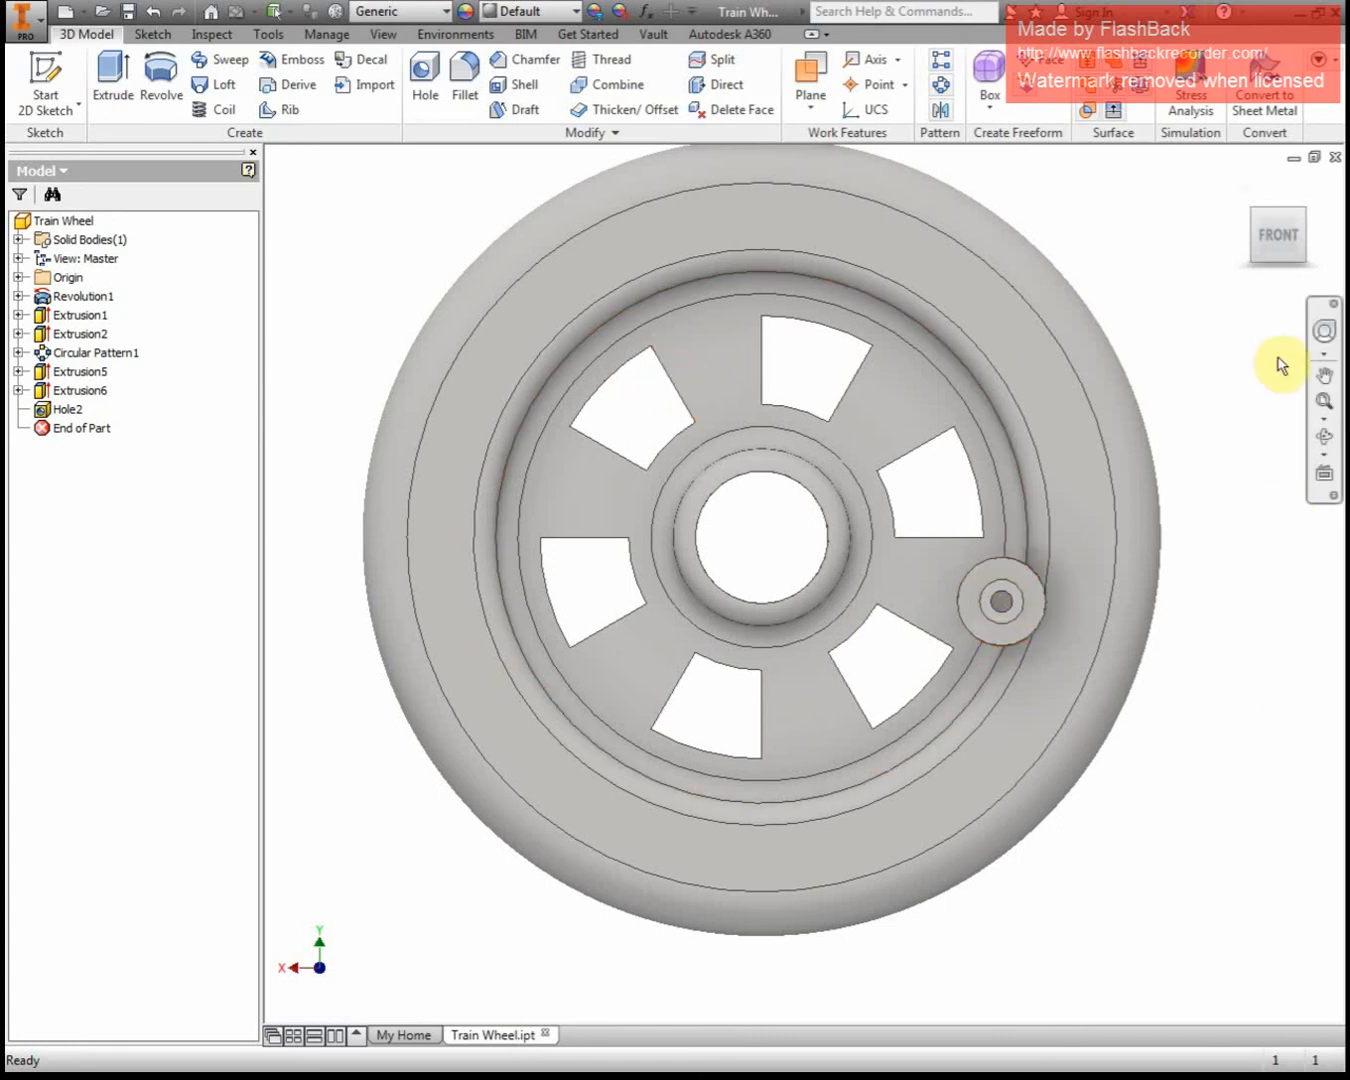
{"action": "left_click", "coordinate": [1304, 213]}
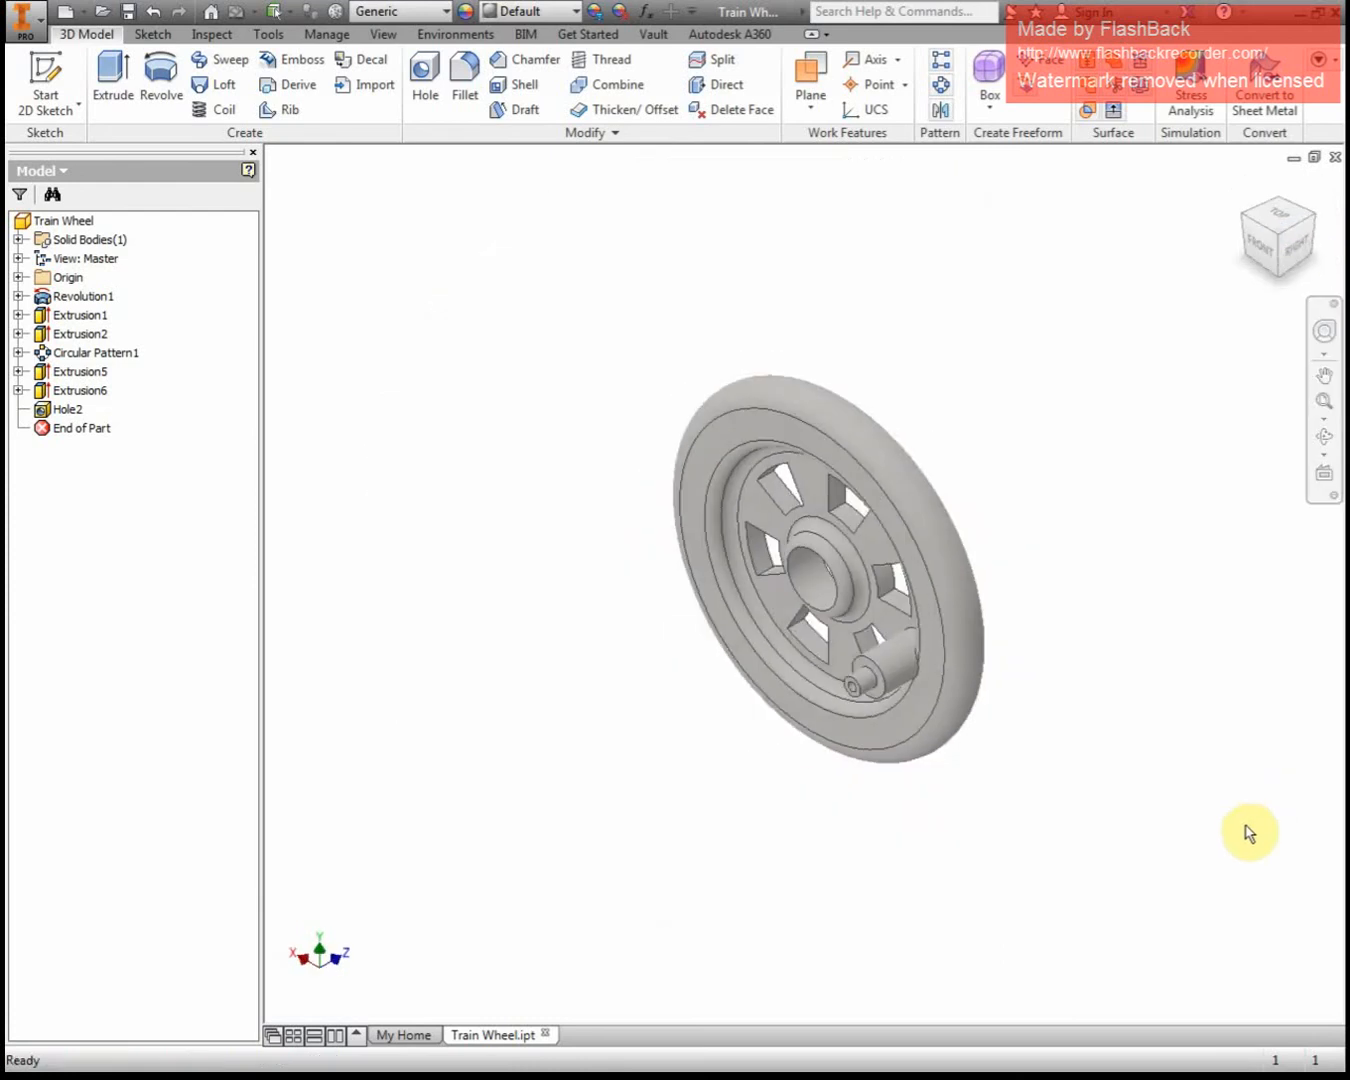
{"action": "scroll", "coordinate": [1020, 782], "scroll_direction": "down", "scroll_amount": 3}
{"action": "middle_click_drag", "start_coordinate": [1018, 782], "coordinate": [1263, 939]}
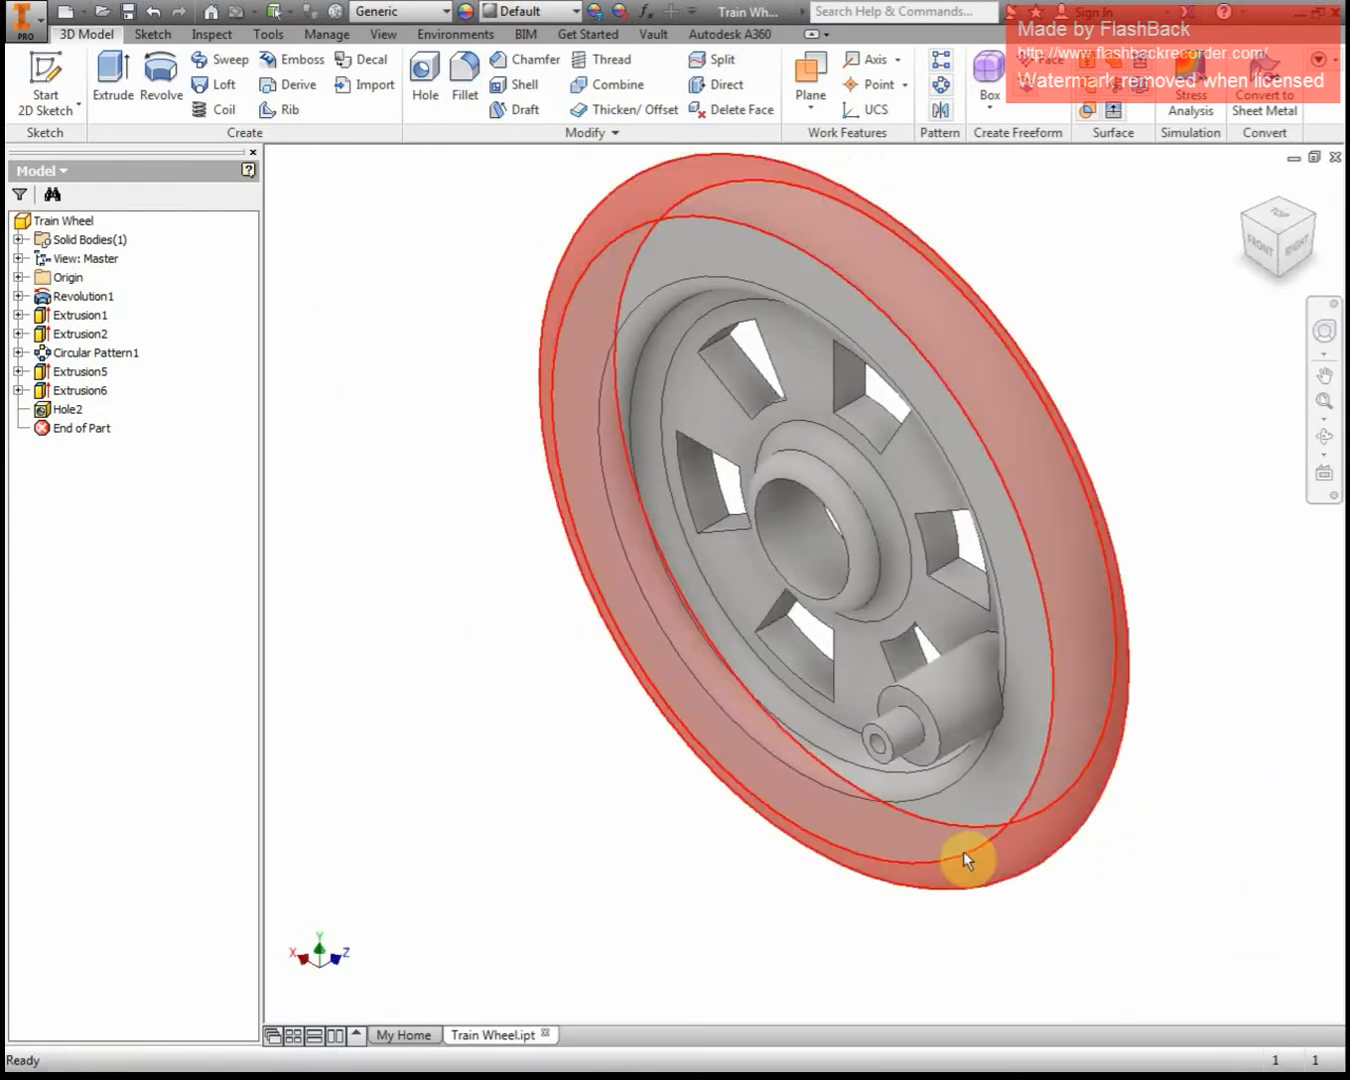